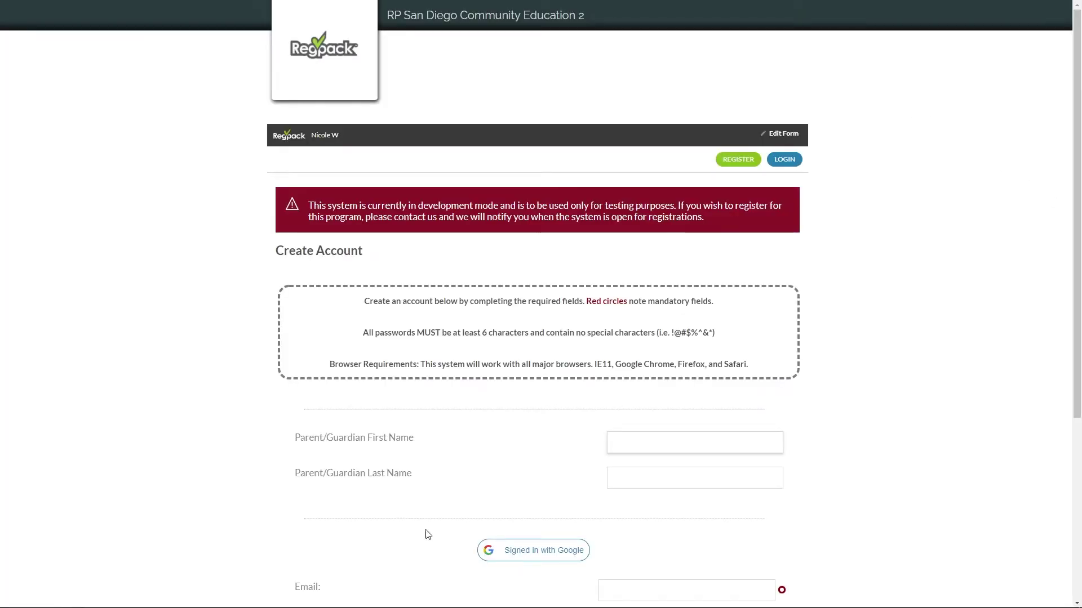
- Review the account creation form on the project's registration page, from its instructions to the sign-up fields, and switch to the admin User Management page
{"action": "scroll", "coordinate": [848, 332], "scroll_direction": "down", "scroll_amount": 5}
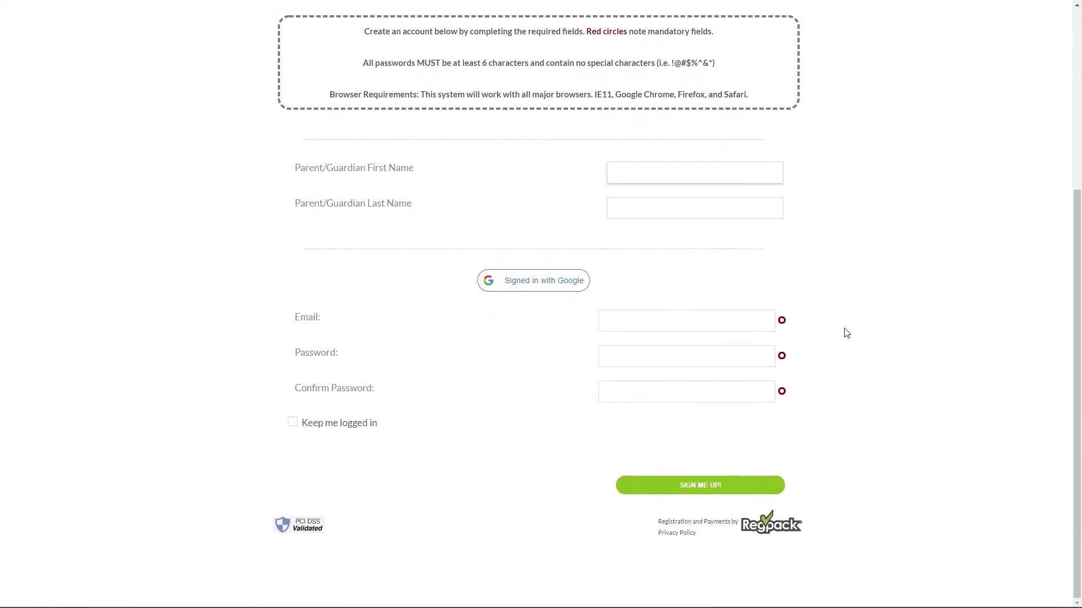
{"action": "key", "text": "Tab"}
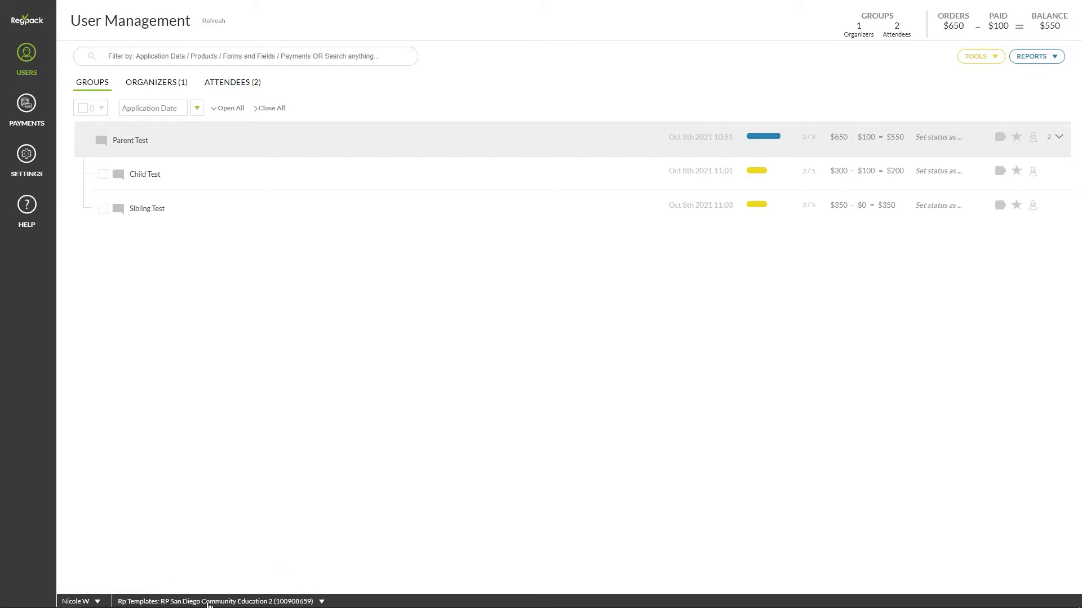
- View the project list and the available project types for creating a new project, and exit without creating one
{"action": "left_click", "coordinate": [228, 604]}
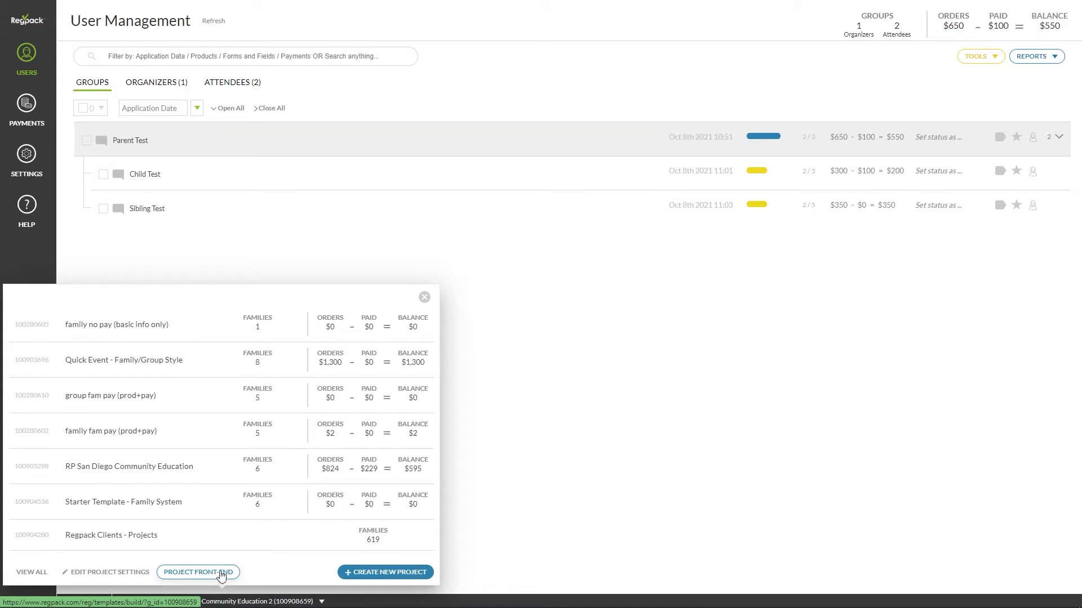
{"action": "left_click", "coordinate": [426, 298]}
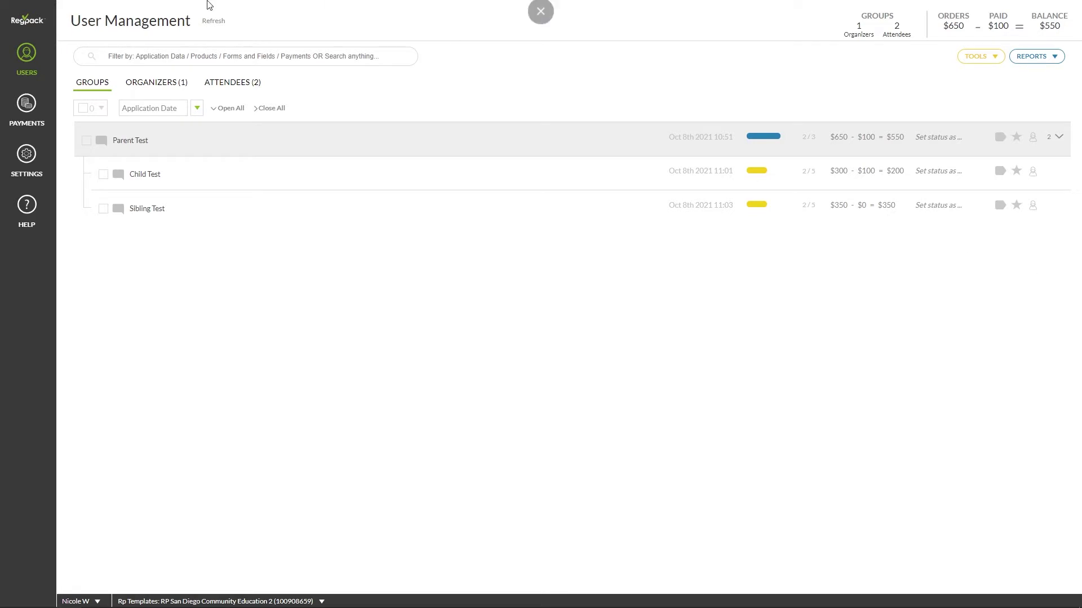
{"action": "mouse_move", "coordinate": [24, 167]}
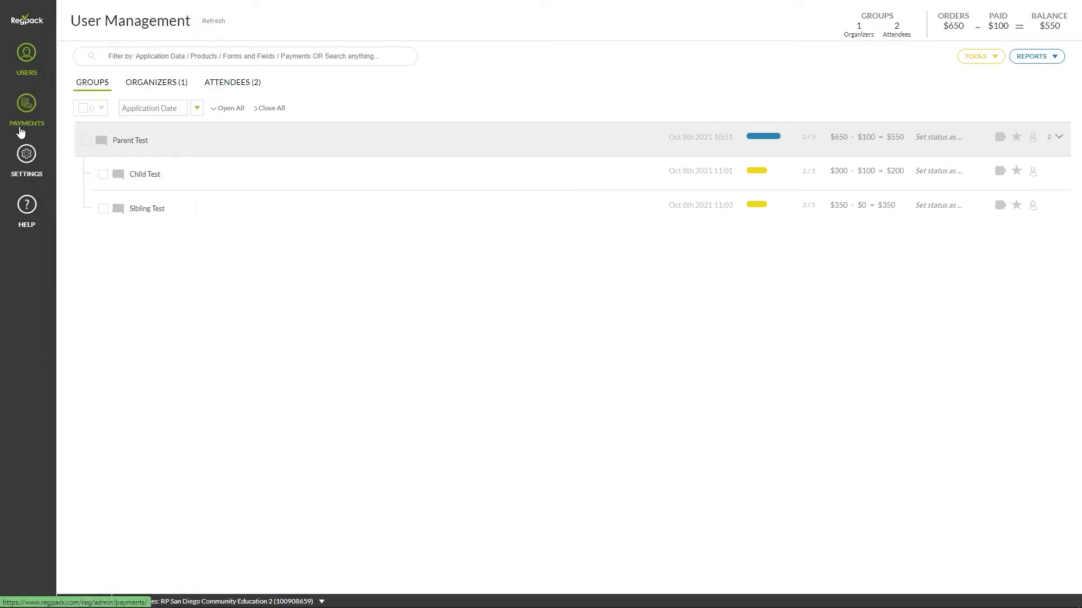
{"action": "left_click", "coordinate": [136, 602]}
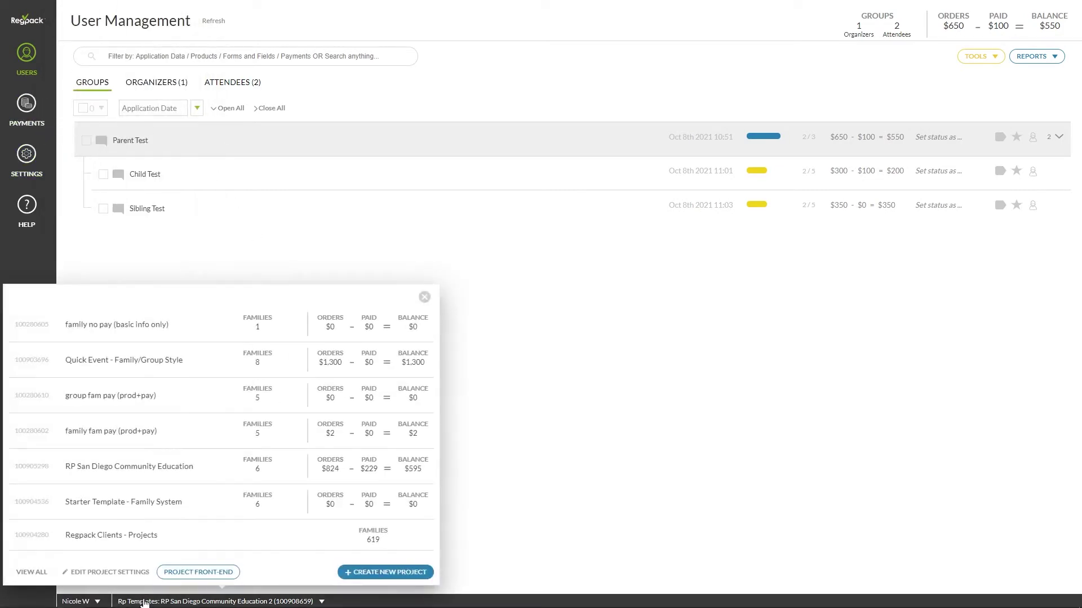
{"action": "left_click", "coordinate": [377, 582]}
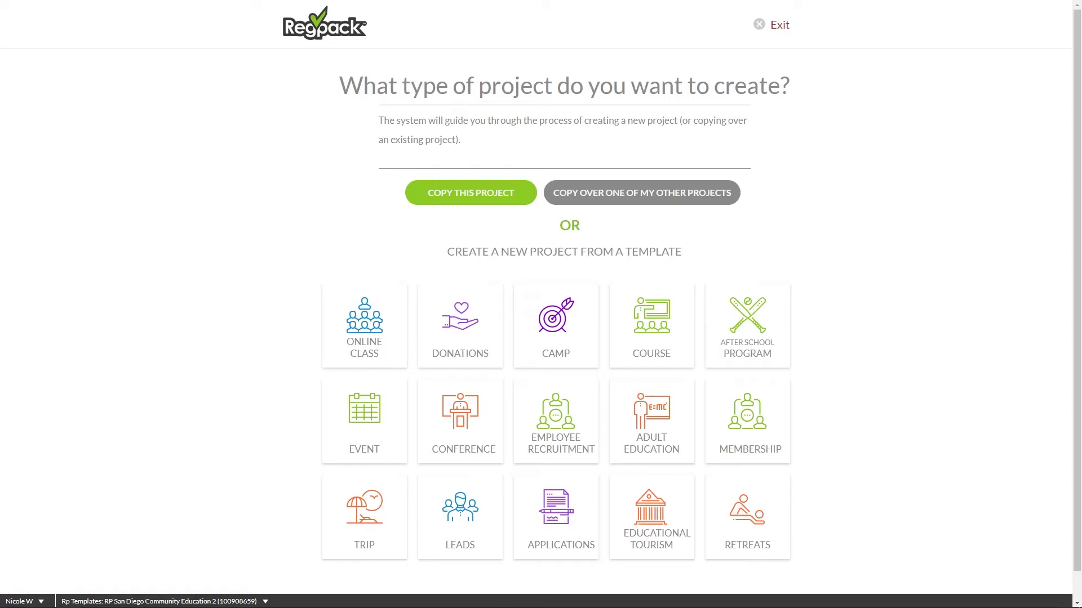
{"action": "left_click", "coordinate": [773, 25]}
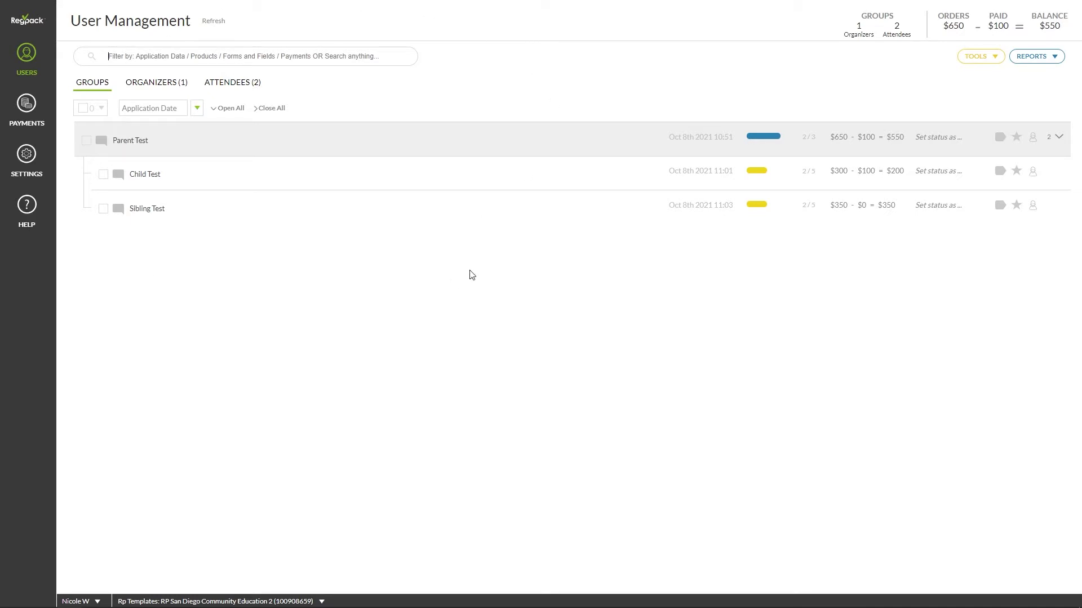
- Examine the child attendee's record, including group, info, emails, comments, forms, cart, payments and autobill
{"action": "left_click", "coordinate": [165, 176]}
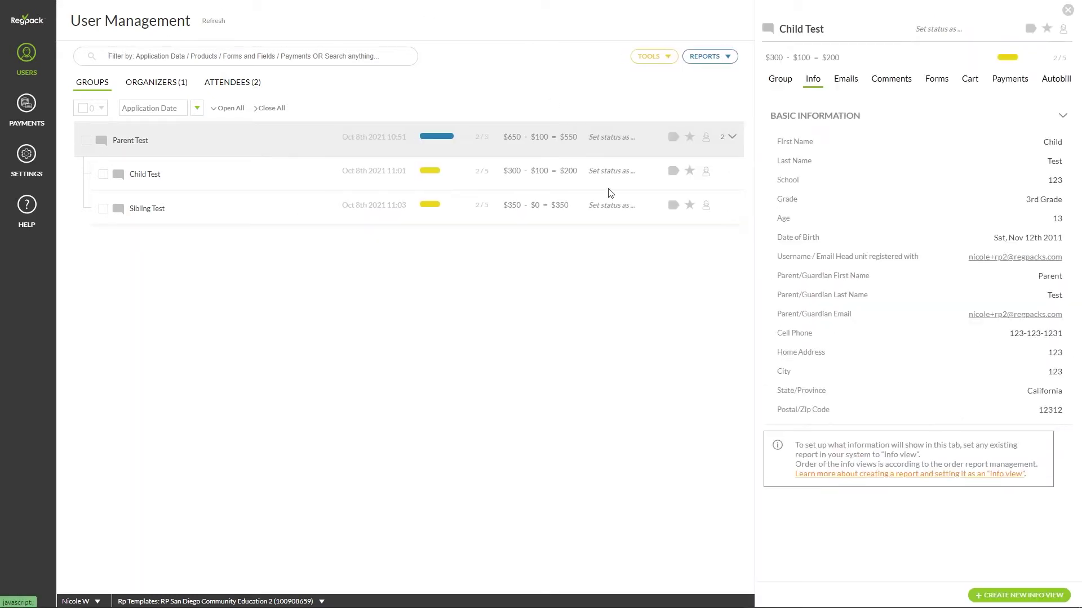
{"action": "left_click", "coordinate": [779, 88]}
{"action": "left_click", "coordinate": [813, 85]}
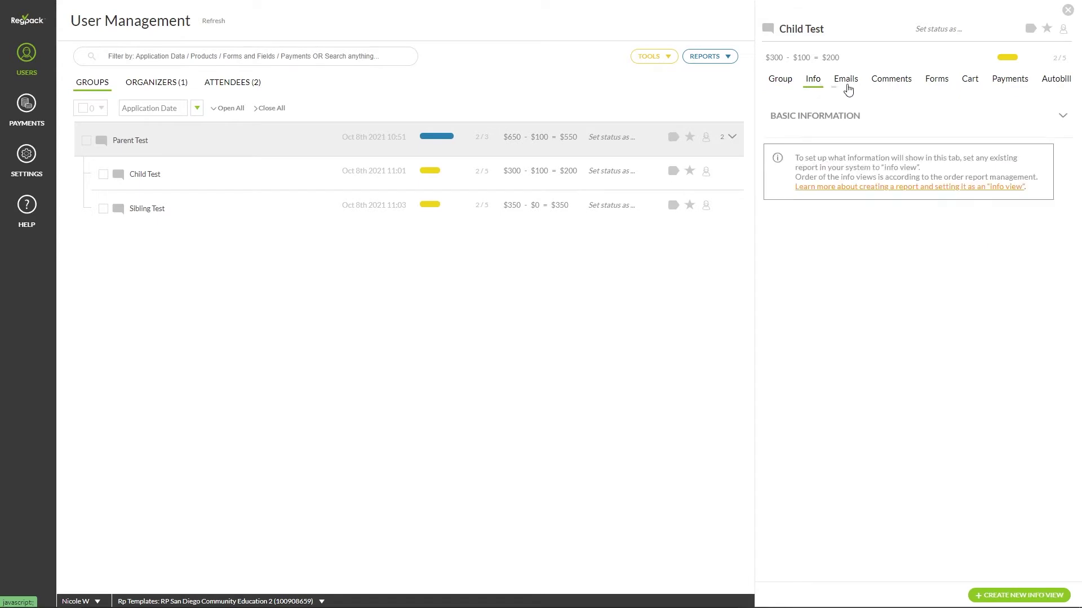
{"action": "left_click", "coordinate": [847, 87]}
{"action": "left_click", "coordinate": [879, 84]}
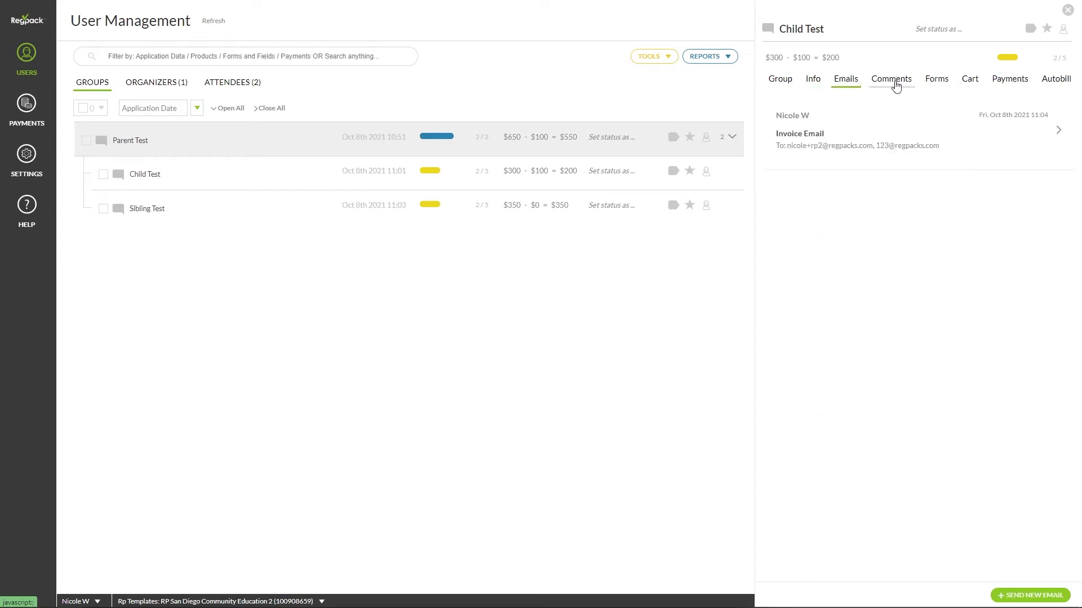
{"action": "left_click", "coordinate": [941, 86]}
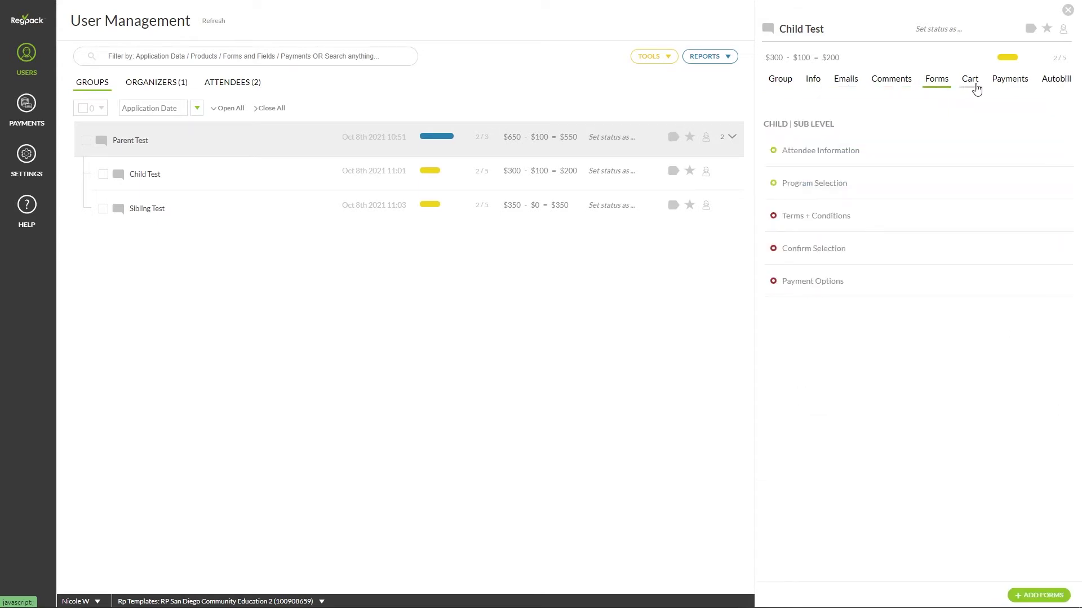
{"action": "left_click", "coordinate": [975, 87]}
{"action": "left_click", "coordinate": [1020, 87]}
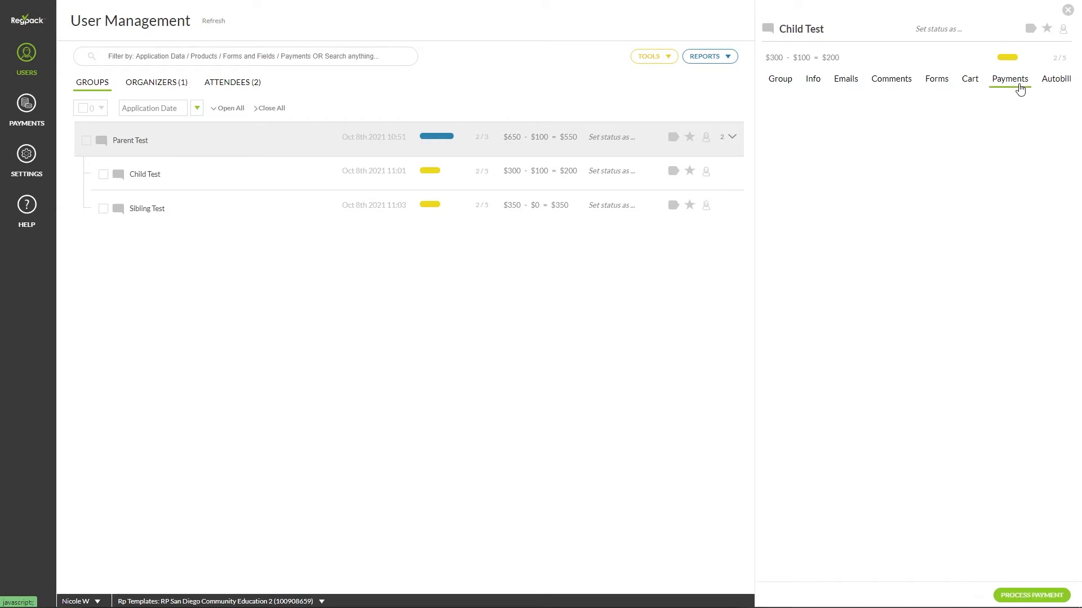
{"action": "left_click", "coordinate": [1054, 83]}
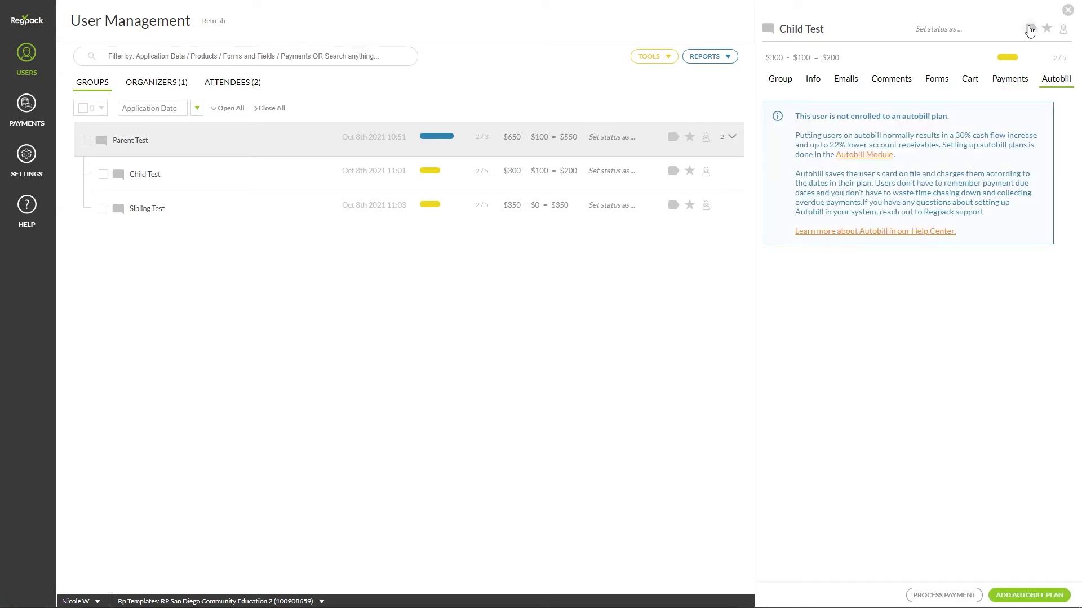
- View the tag options for the child attendee and close the attendee's record
{"action": "left_click", "coordinate": [1030, 29]}
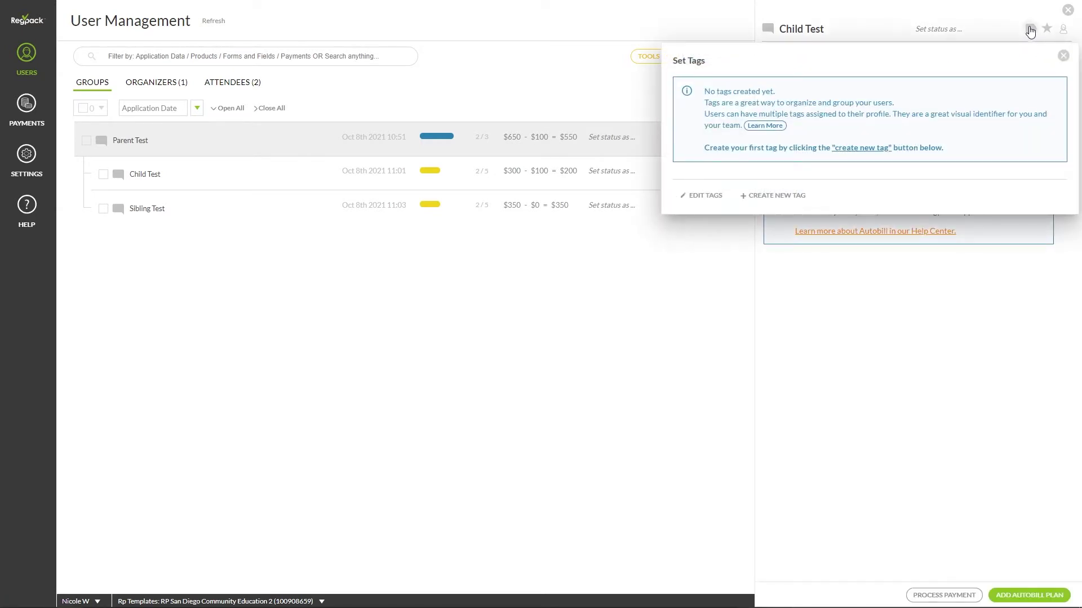
{"action": "left_click", "coordinate": [1029, 29]}
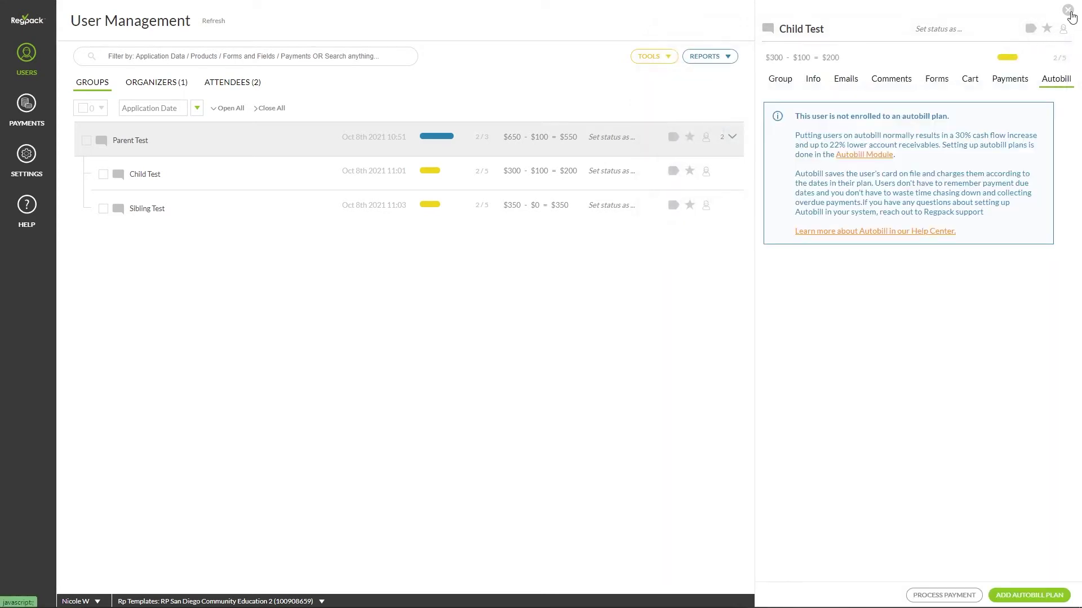
{"action": "left_click", "coordinate": [1069, 12]}
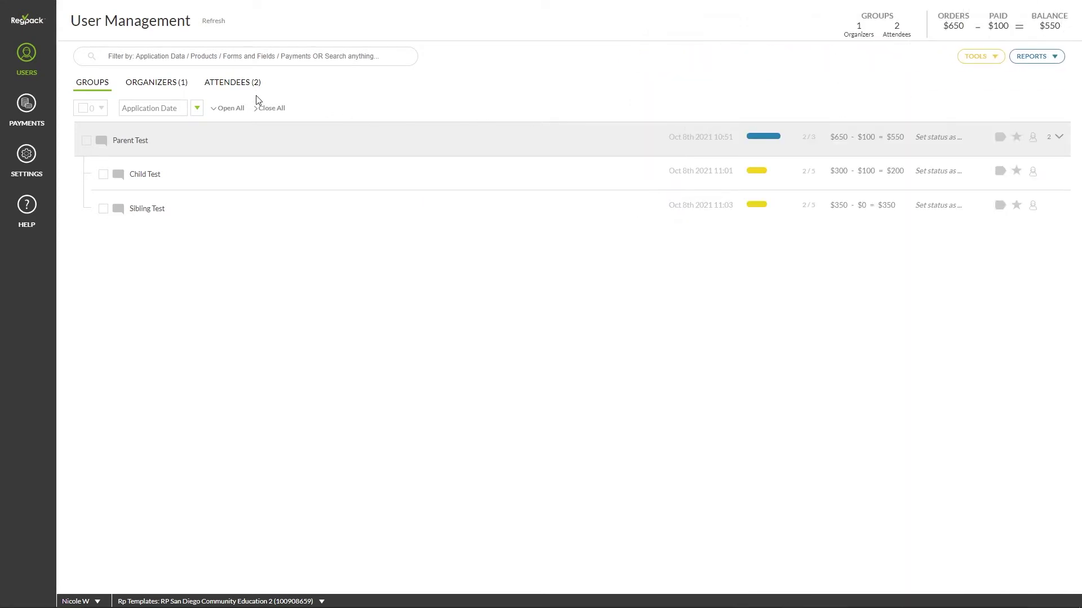
- View the organizers-only and attendees-only user lists, and return to the groups list
{"action": "left_click", "coordinate": [157, 83]}
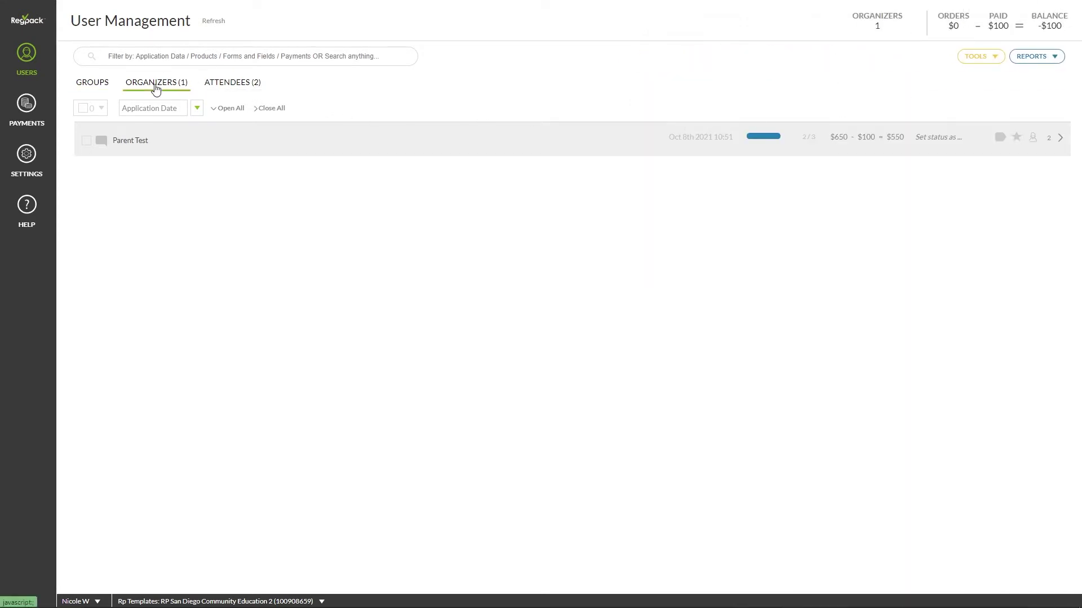
{"action": "left_click", "coordinate": [252, 84]}
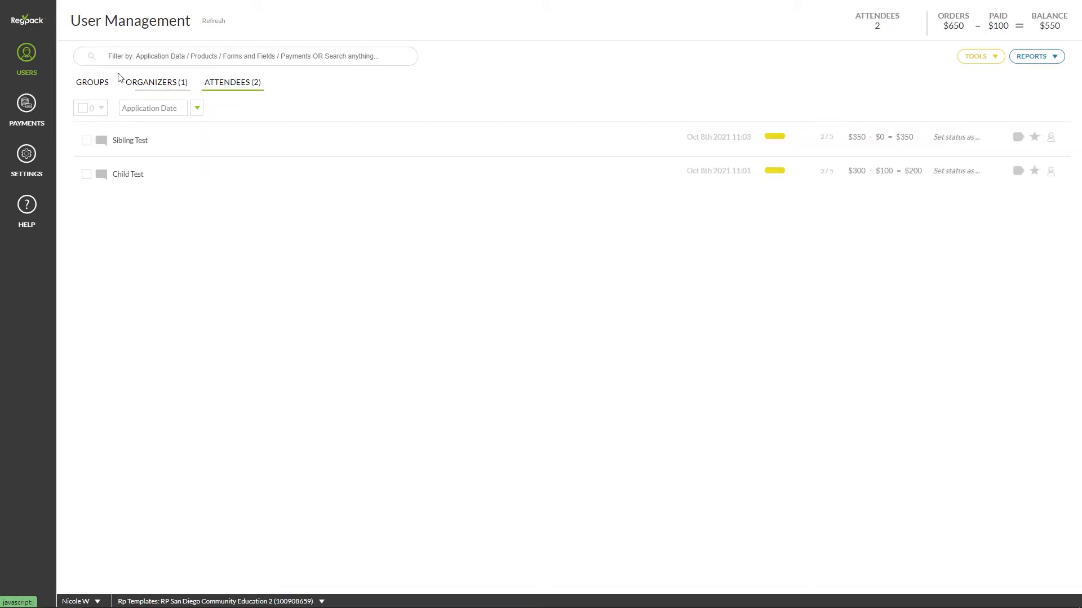
{"action": "left_click", "coordinate": [93, 84]}
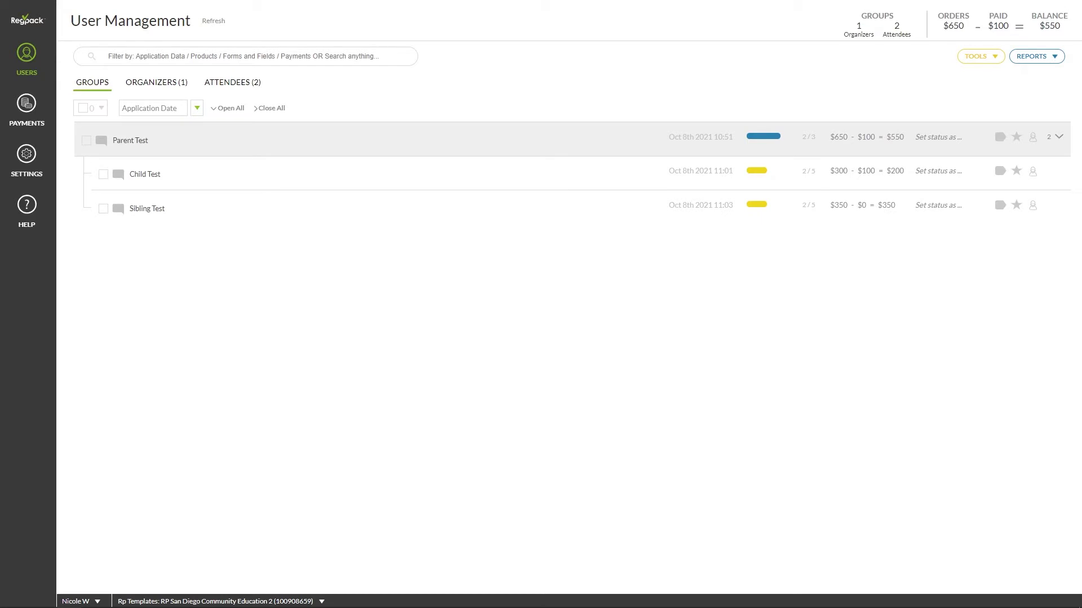
- Filter the users by the Grade form field with the value 3rd Grade
{"action": "left_click", "coordinate": [184, 58]}
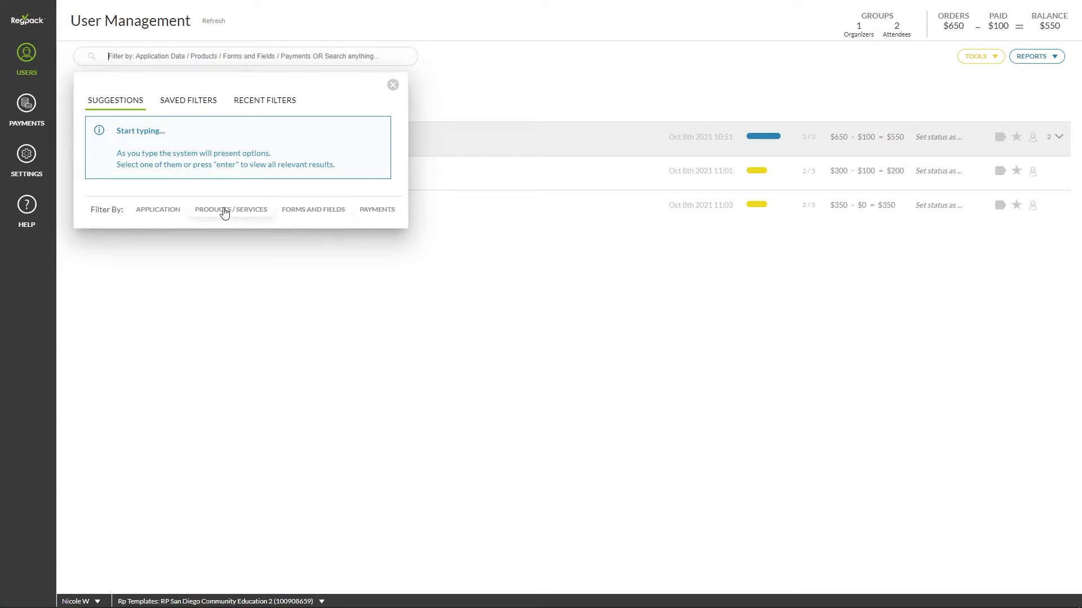
{"action": "left_click", "coordinate": [327, 217]}
{"action": "scroll", "coordinate": [278, 261], "scroll_direction": "down", "scroll_amount": 5}
{"action": "scroll", "coordinate": [282, 308], "scroll_direction": "down", "scroll_amount": 3}
{"action": "left_click", "coordinate": [153, 378]}
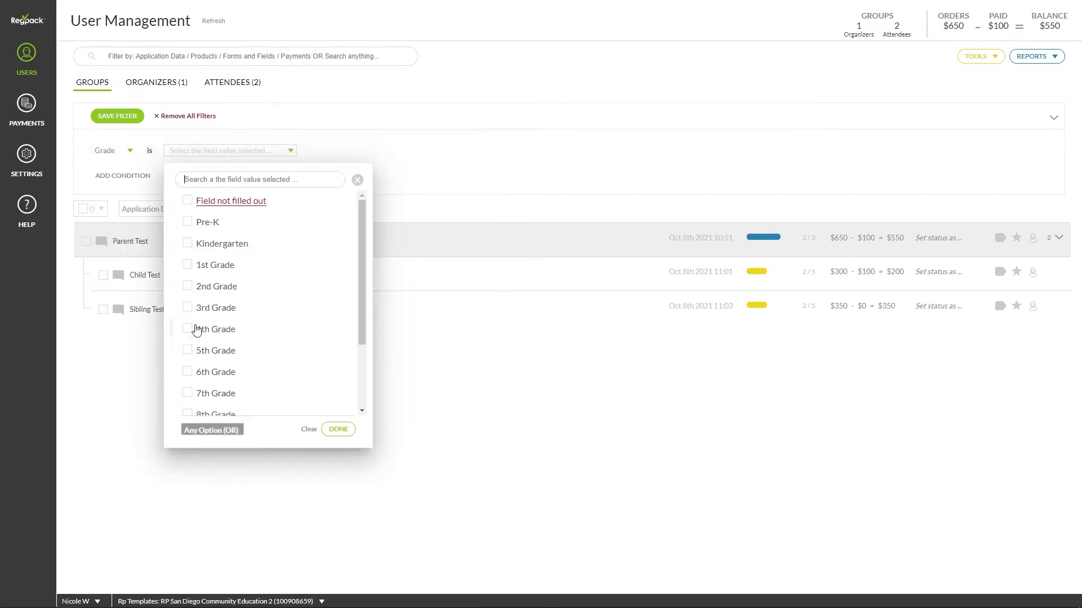
{"action": "left_click", "coordinate": [187, 309]}
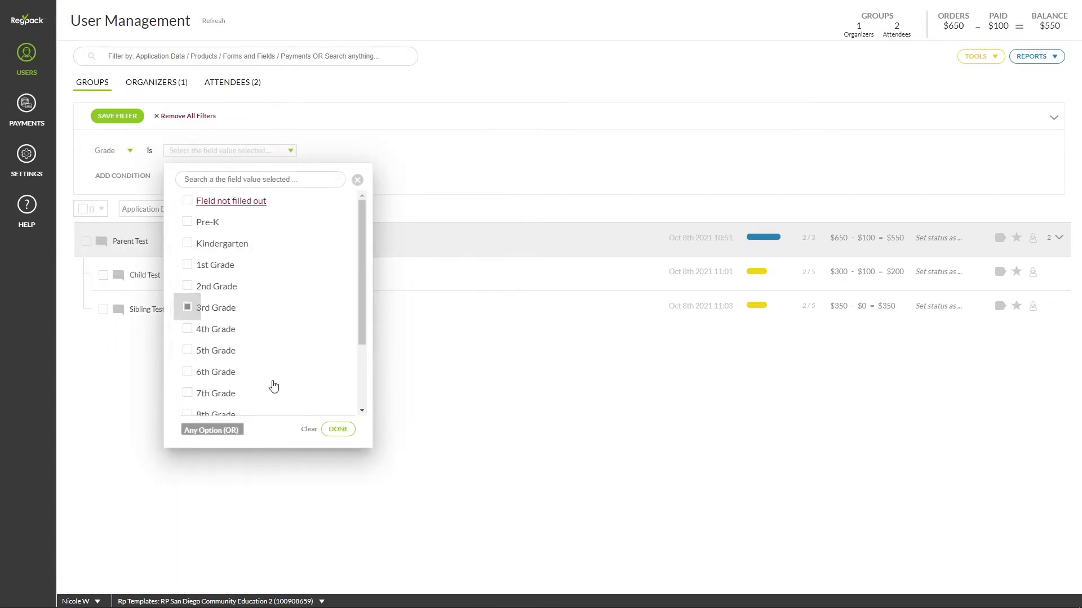
{"action": "left_click", "coordinate": [337, 430]}
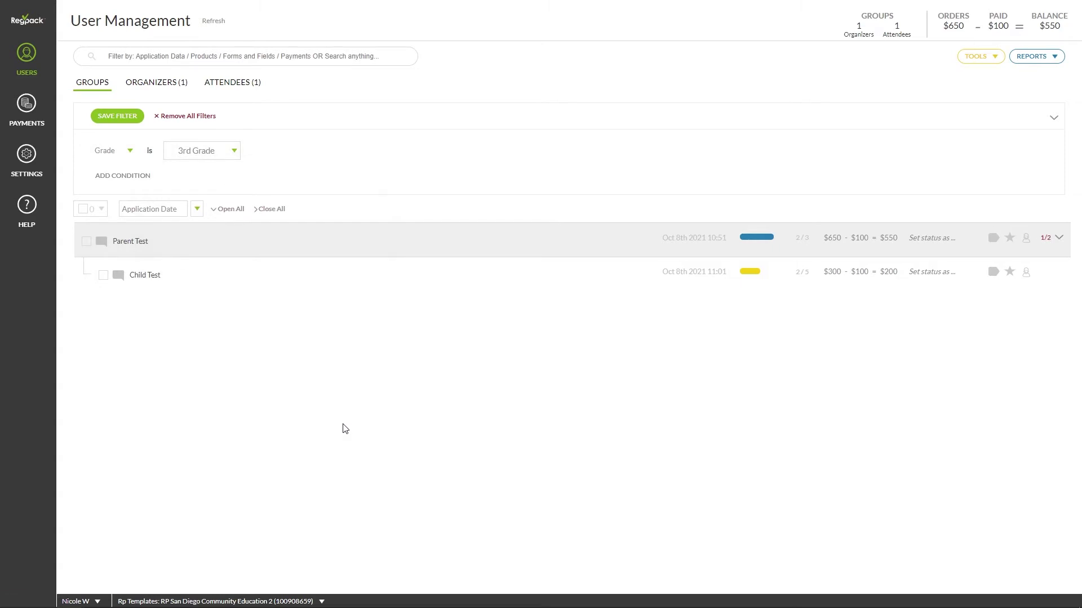
- Select all filtered records in the attendees list and view the reports available for them without running one
{"action": "left_click", "coordinate": [251, 85]}
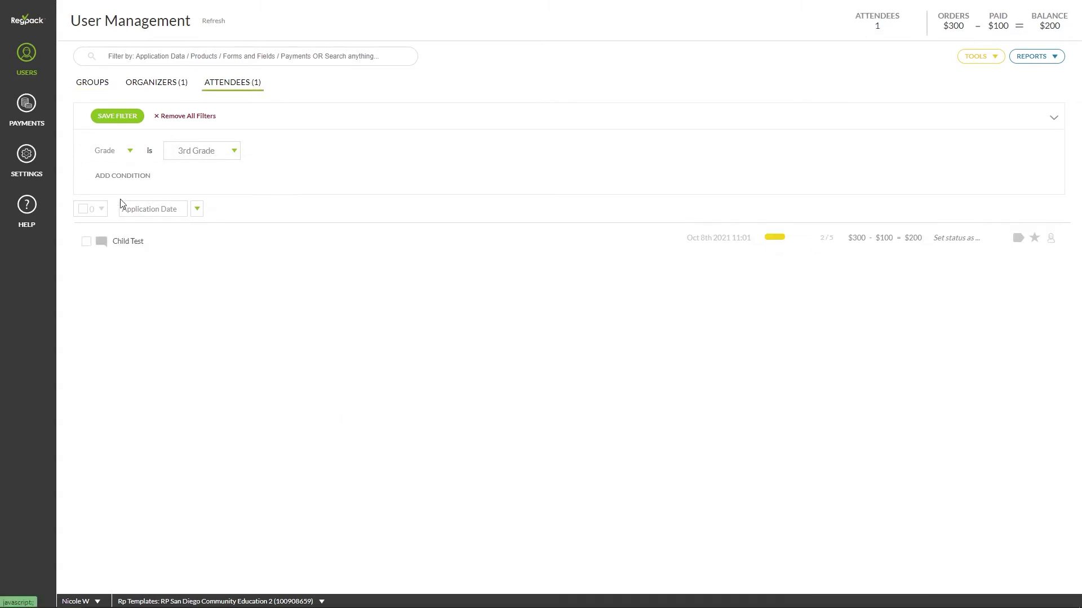
{"action": "left_click", "coordinate": [82, 213]}
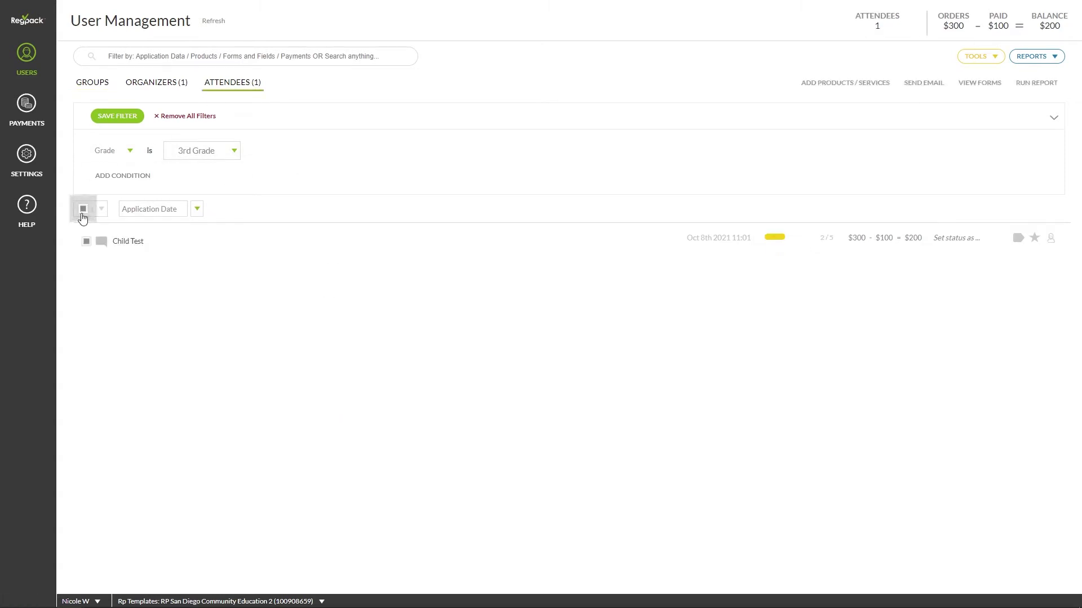
{"action": "left_click", "coordinate": [1035, 85]}
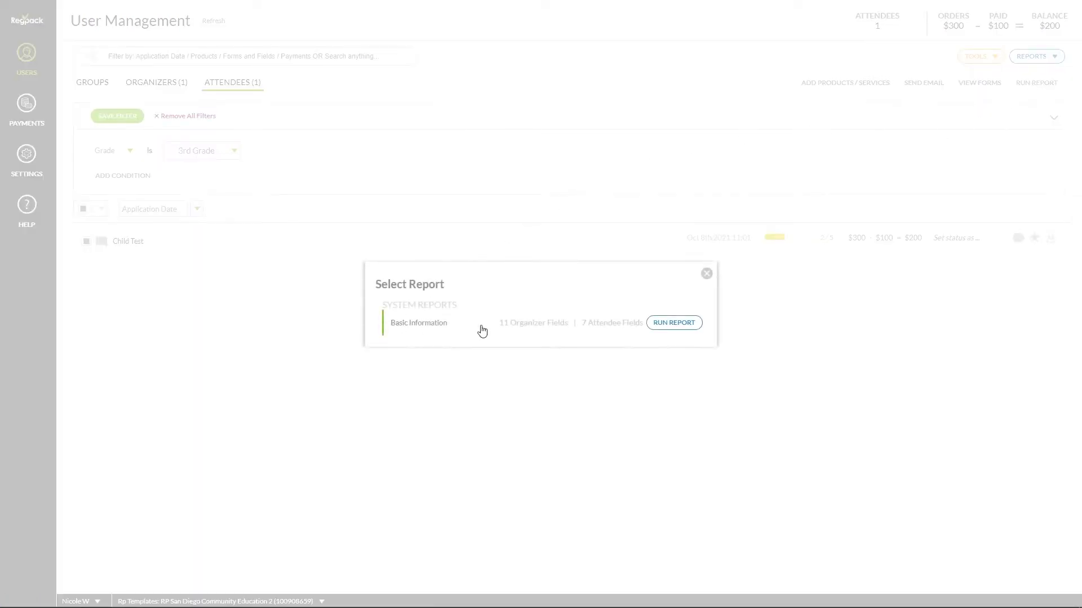
{"action": "left_click", "coordinate": [706, 275]}
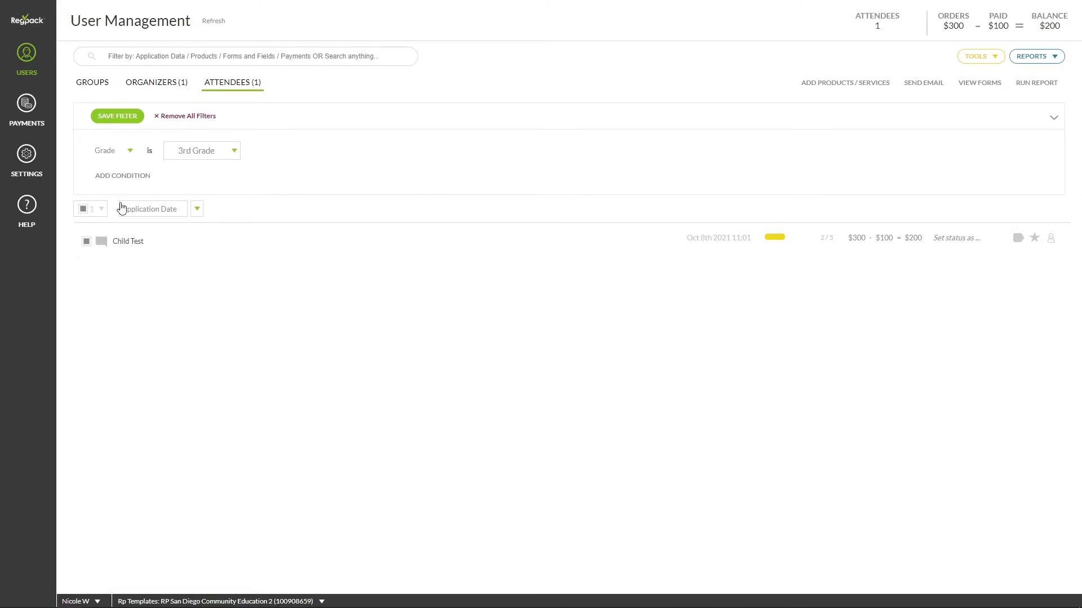
- View the email templates available for the selected attendees without sending one, and remove all filters
{"action": "left_click", "coordinate": [931, 84]}
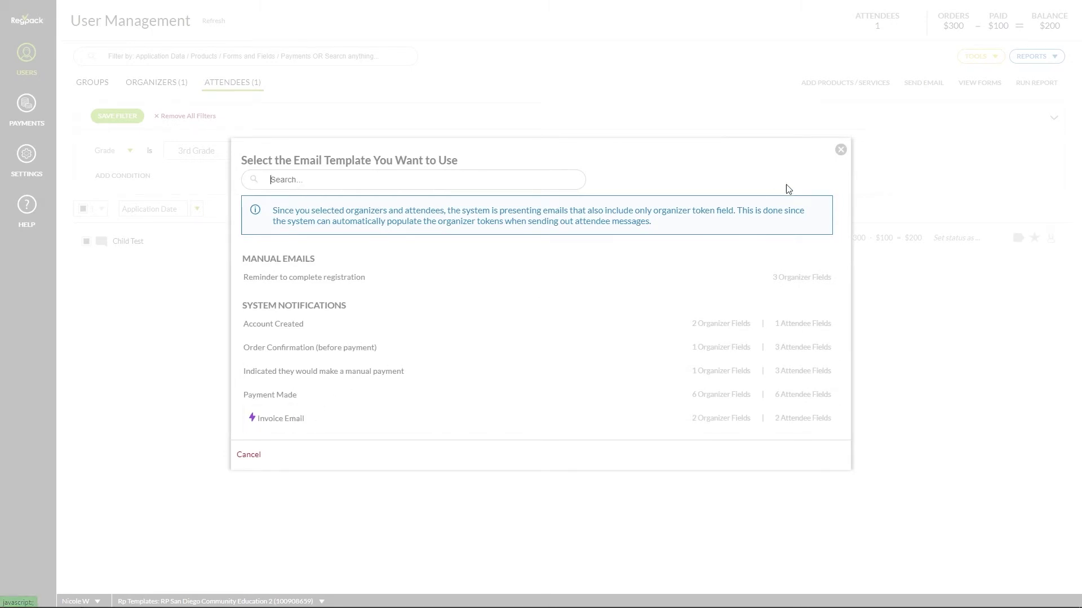
{"action": "left_click", "coordinate": [842, 151]}
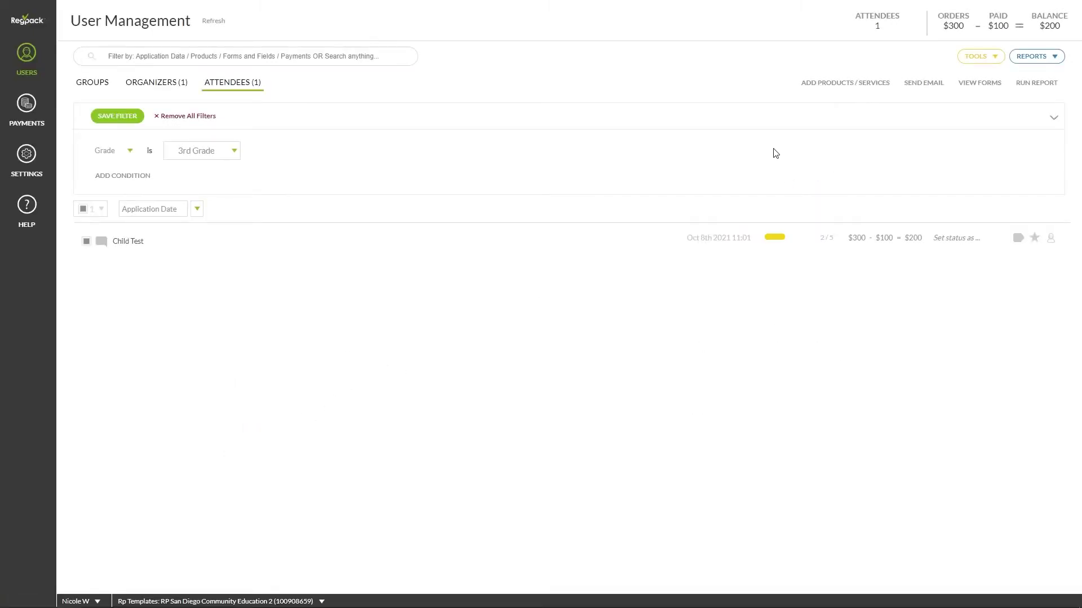
{"action": "left_click", "coordinate": [159, 117]}
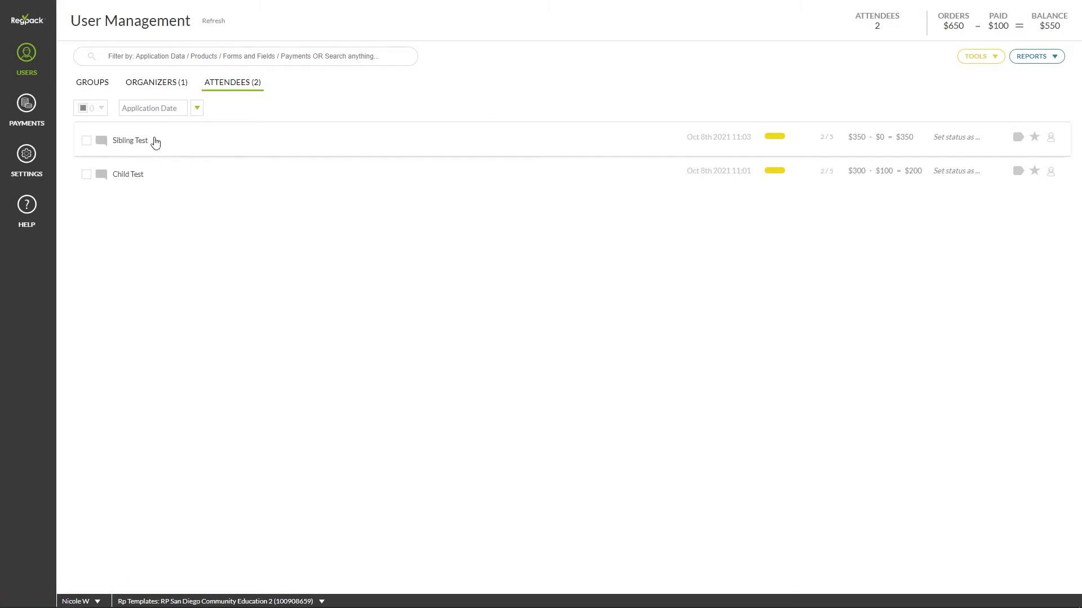
- Show the project's payment records and look at the filter options available for them
{"action": "left_click", "coordinate": [27, 126]}
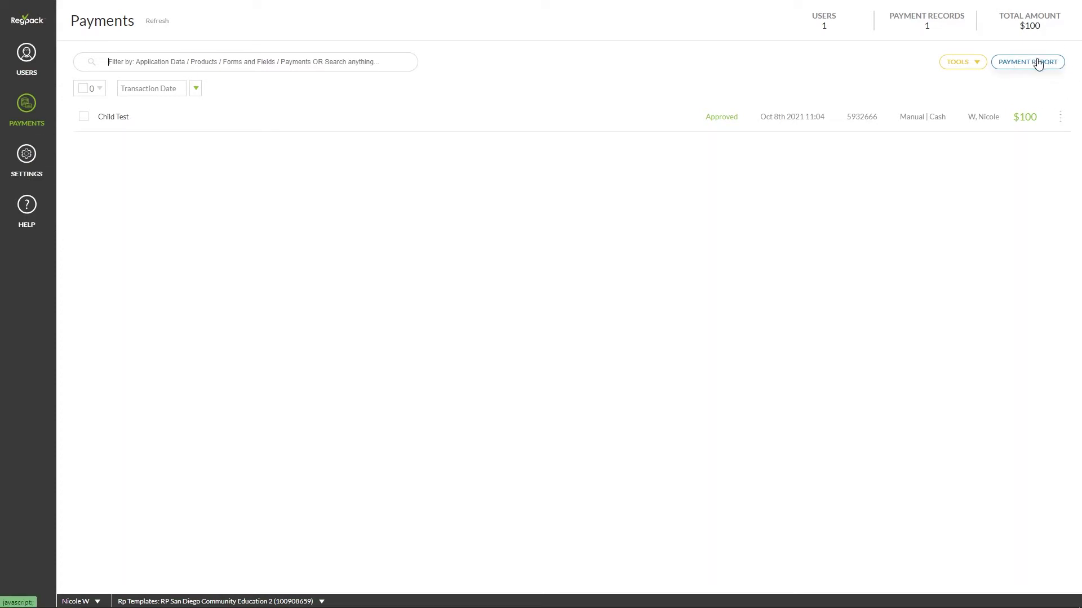
{"action": "left_click", "coordinate": [129, 62]}
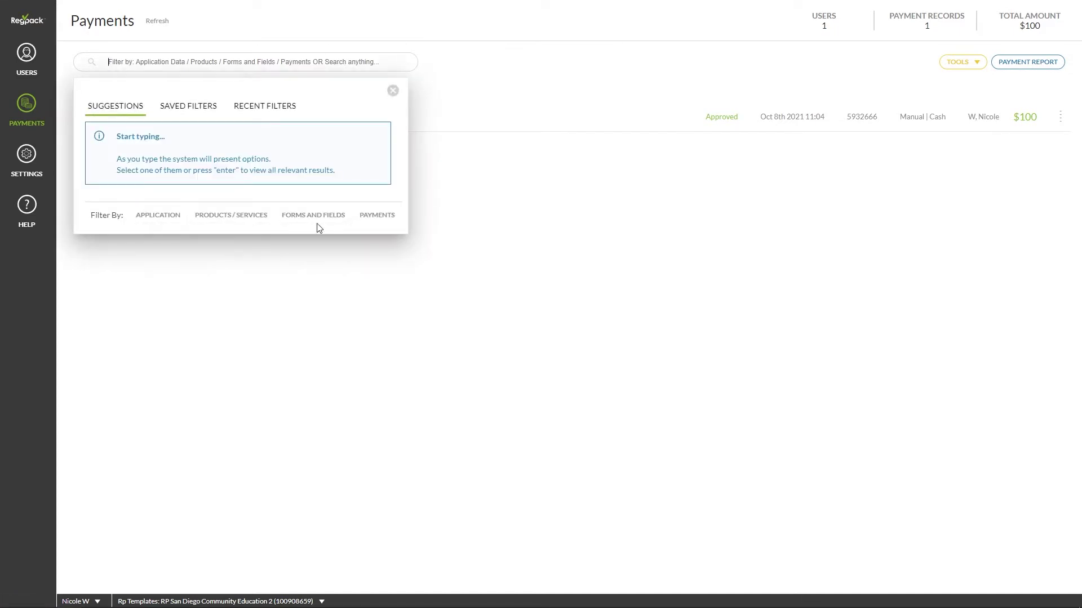
{"action": "left_click", "coordinate": [392, 91]}
- View the available settings modules and open product management
{"action": "left_click", "coordinate": [25, 162]}
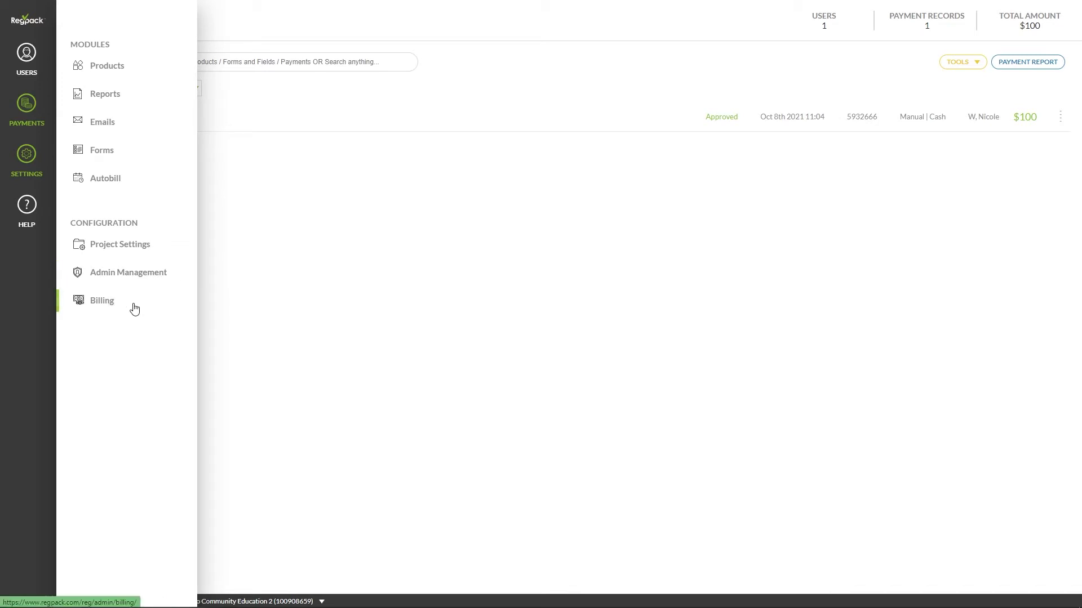
{"action": "left_click", "coordinate": [93, 67]}
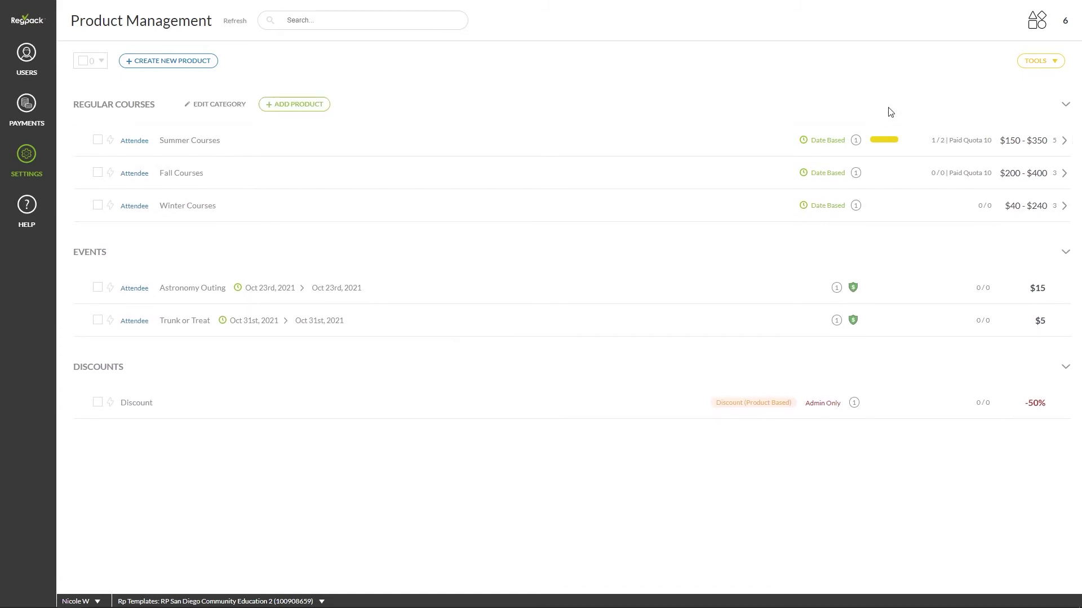
- View the product sales report options for all Regular Courses products without running the report, and deselect the products
{"action": "left_click", "coordinate": [114, 105]}
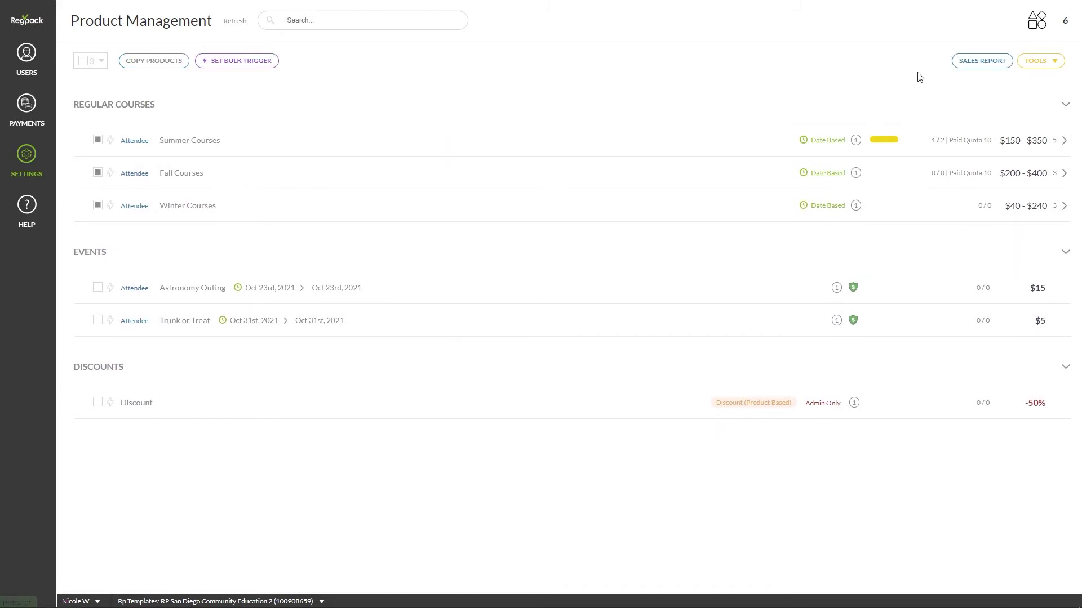
{"action": "left_click", "coordinate": [980, 62]}
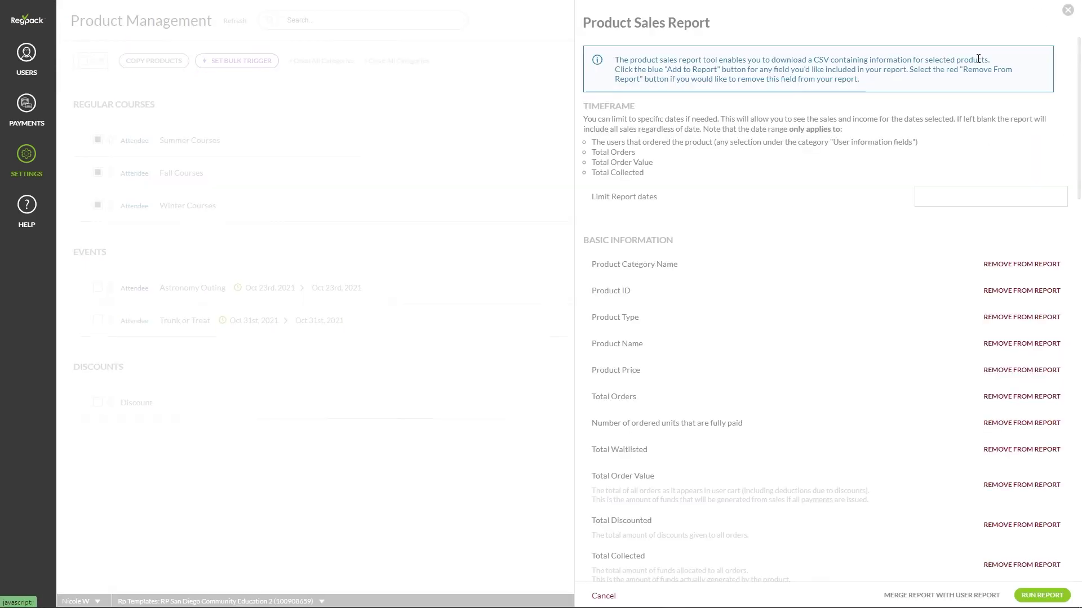
{"action": "left_click", "coordinate": [1068, 11]}
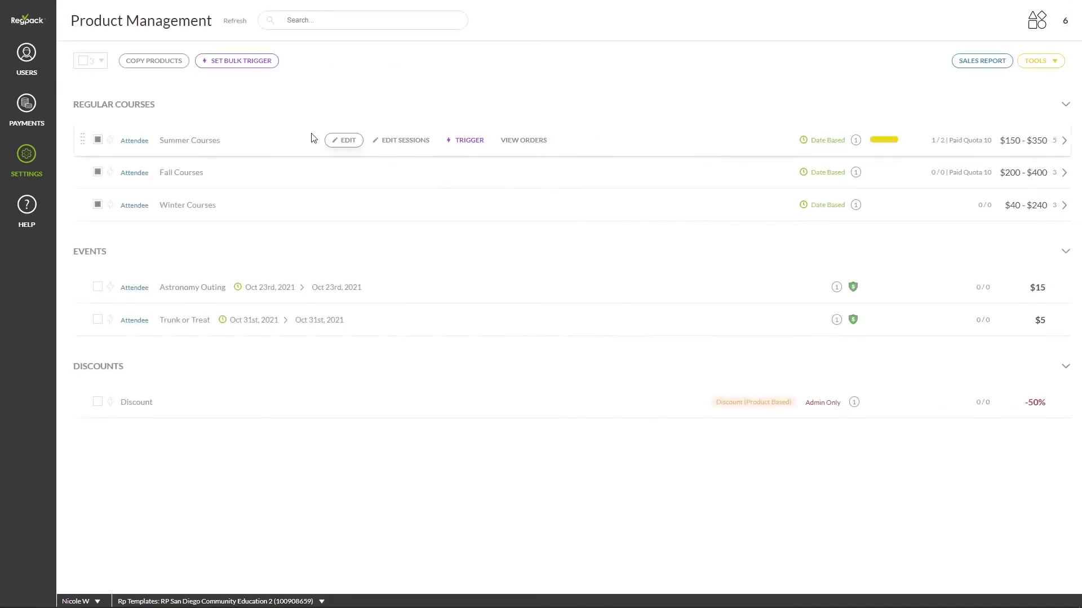
{"action": "left_click", "coordinate": [119, 112]}
- View the sessions of Summer Courses and the settings of its Microsoft Office session without changing them
{"action": "mouse_move", "coordinate": [316, 149]}
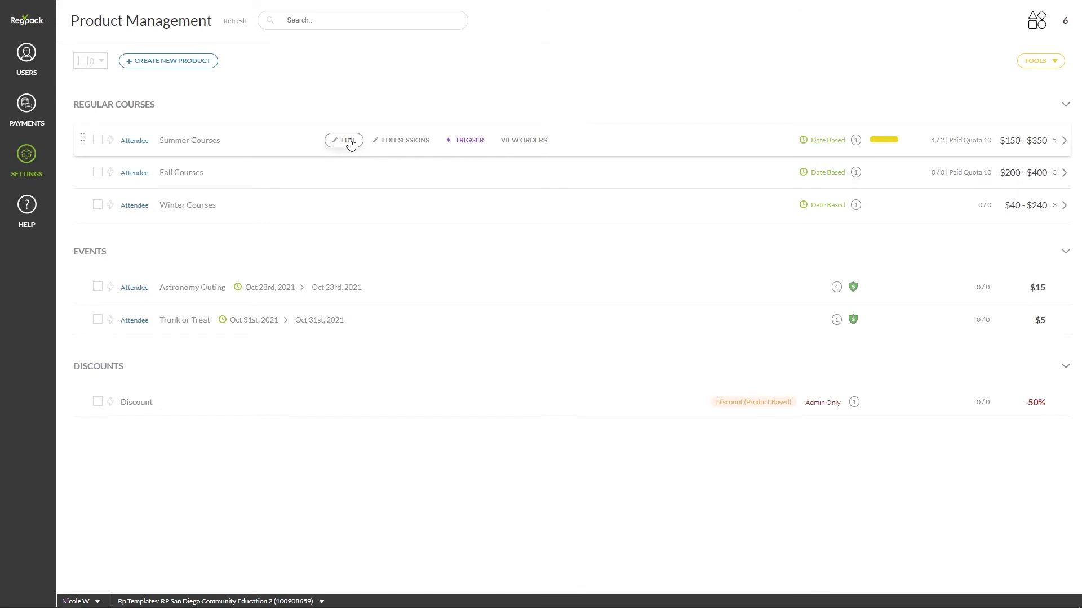
{"action": "left_click", "coordinate": [406, 141]}
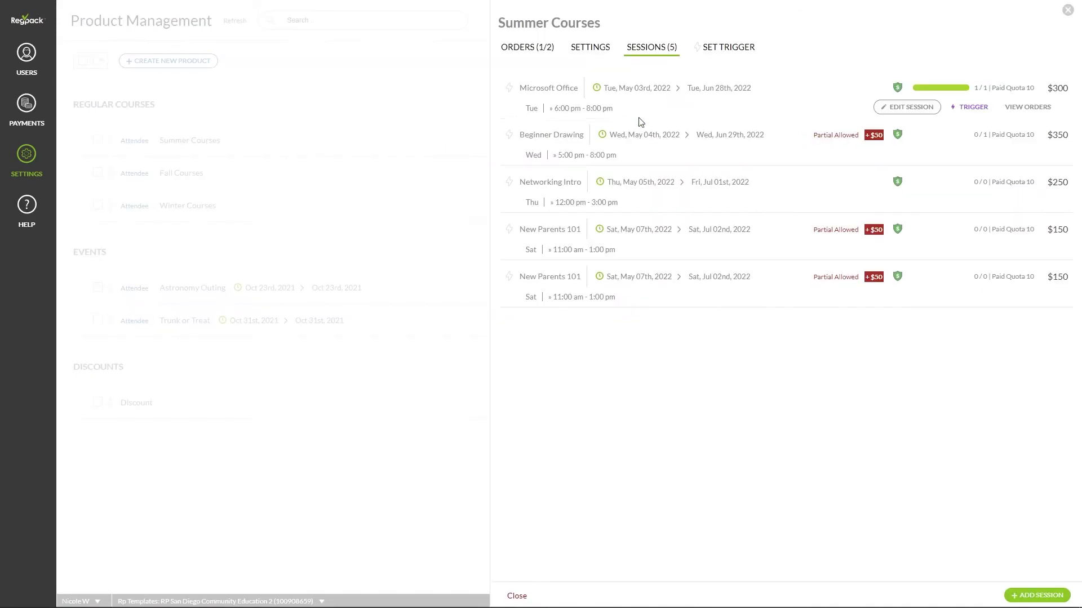
{"action": "left_click", "coordinate": [904, 108]}
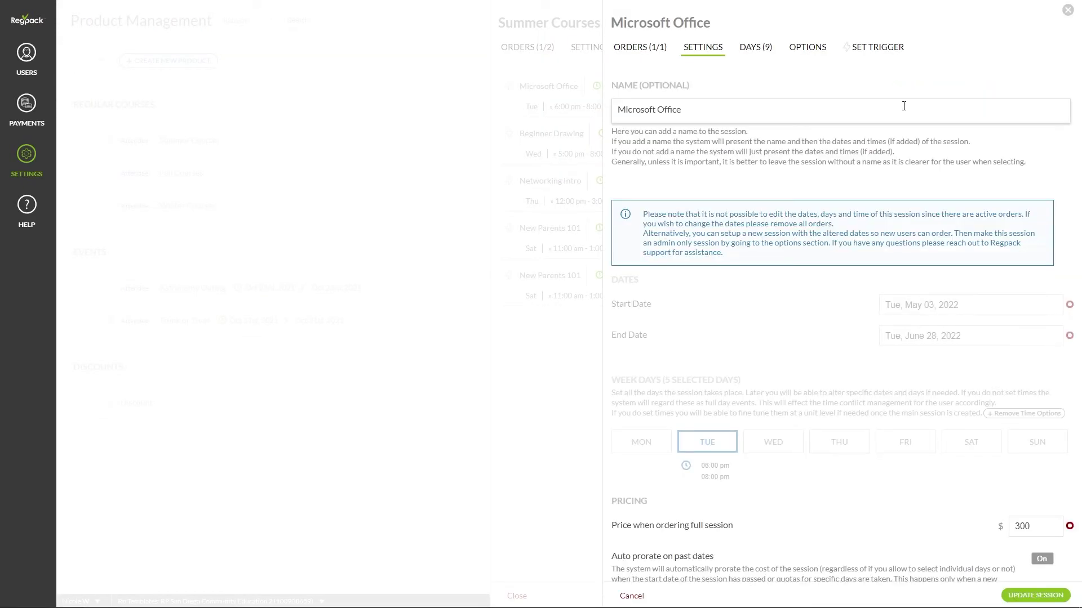
{"action": "left_click", "coordinate": [1068, 11]}
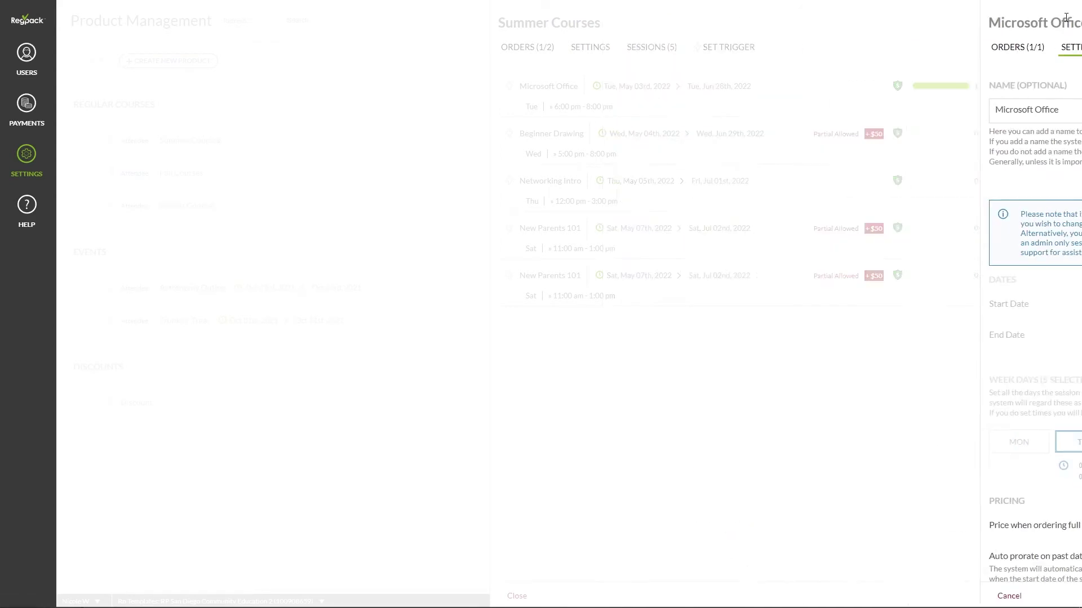
{"action": "left_click", "coordinate": [1067, 11]}
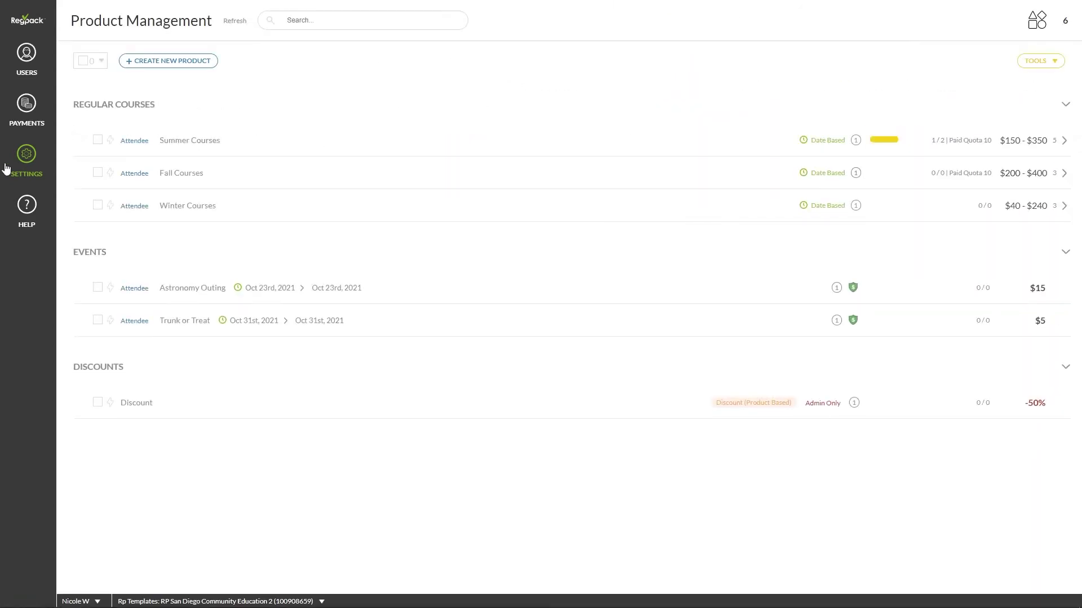
- Open report management and look through the Basic Information report's fields and the fields available to add to it
{"action": "left_click", "coordinate": [26, 156]}
{"action": "left_click", "coordinate": [104, 96]}
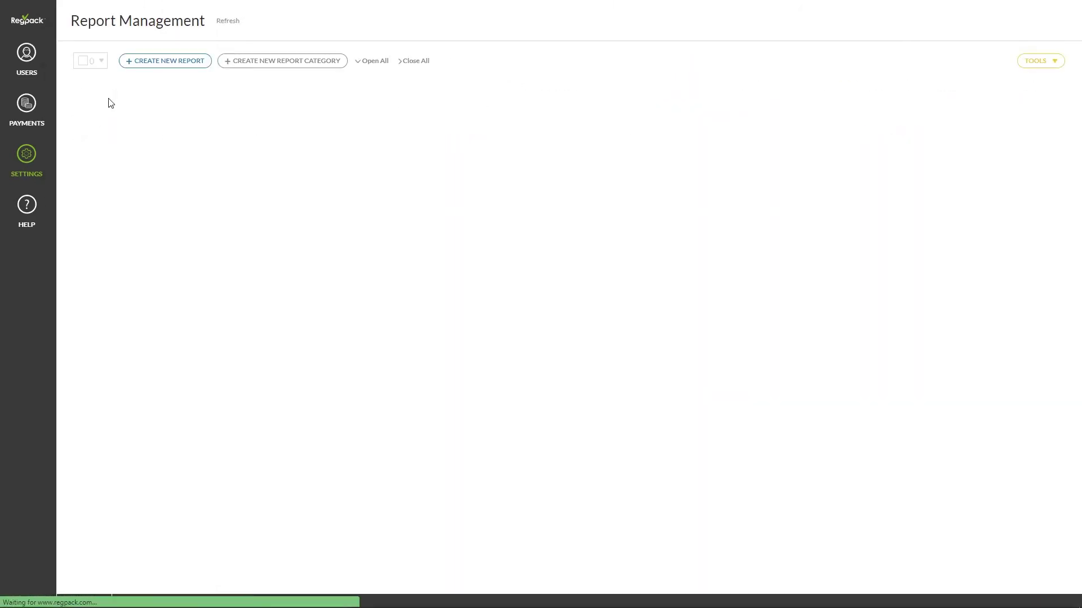
{"action": "mouse_move", "coordinate": [182, 228]}
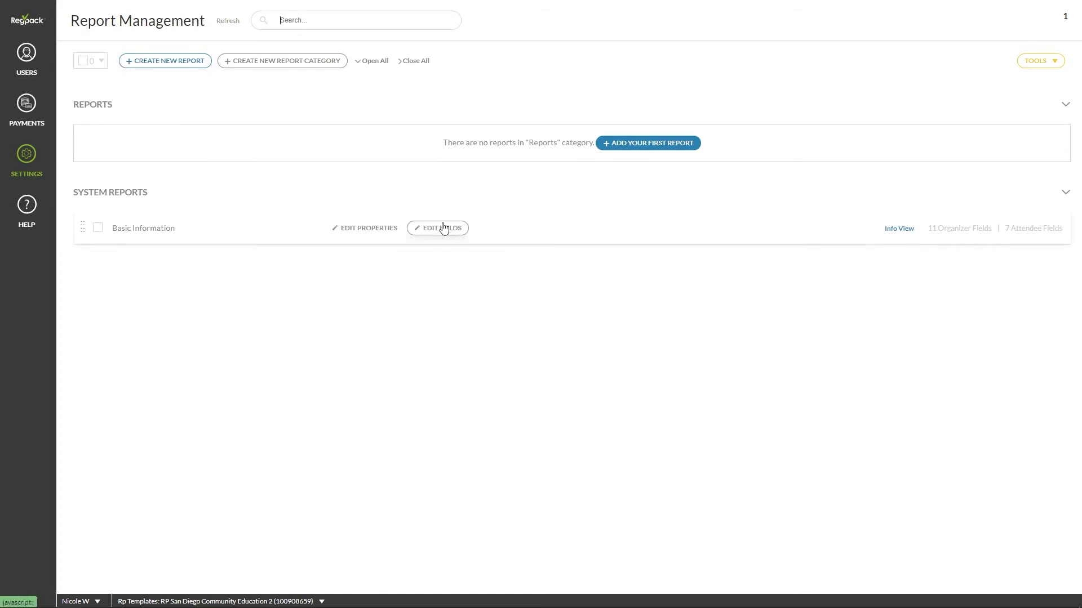
{"action": "left_click", "coordinate": [458, 232]}
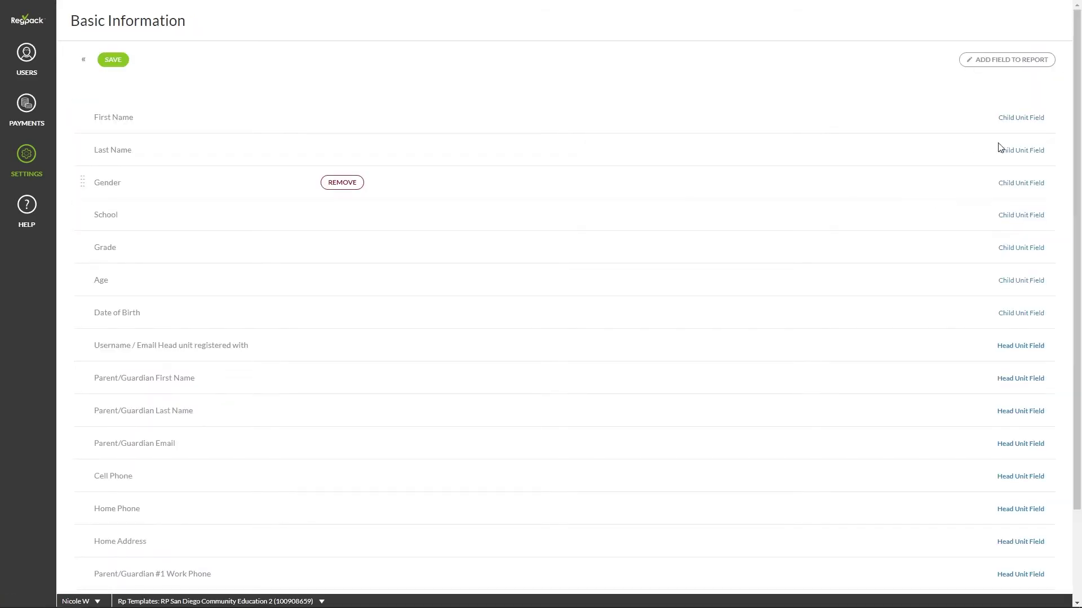
{"action": "scroll", "coordinate": [1048, 214], "scroll_direction": "down", "scroll_amount": 4}
{"action": "scroll", "coordinate": [1053, 237], "scroll_direction": "down", "scroll_amount": 15}
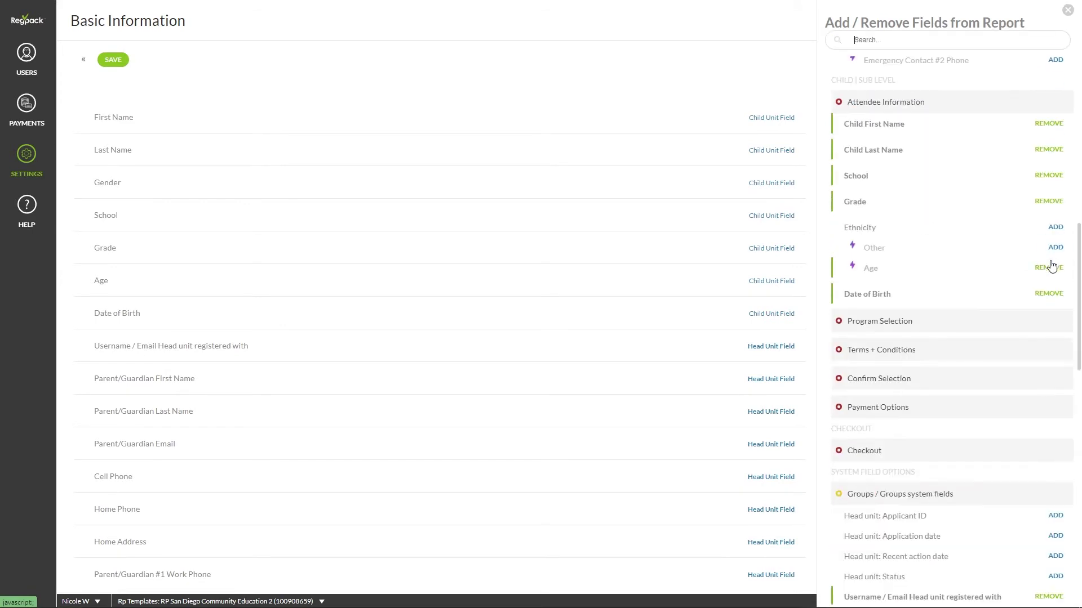
{"action": "scroll", "coordinate": [1045, 341], "scroll_direction": "down", "scroll_amount": 2}
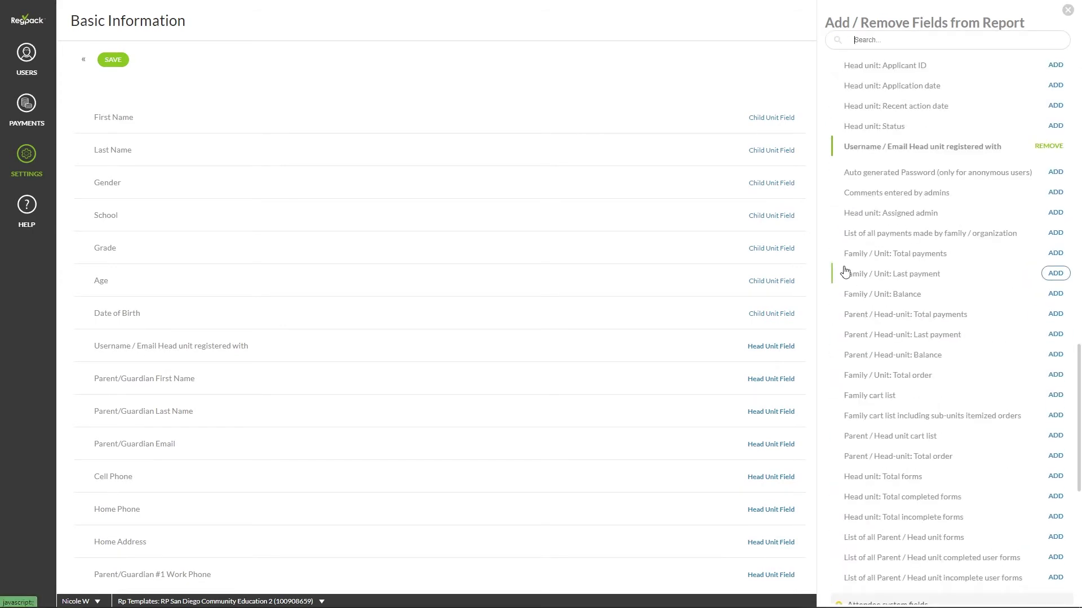
- Open email management, examine the Order Confirmation (before payment) email body and its available tokens, and return to the email list
{"action": "left_click", "coordinate": [26, 162]}
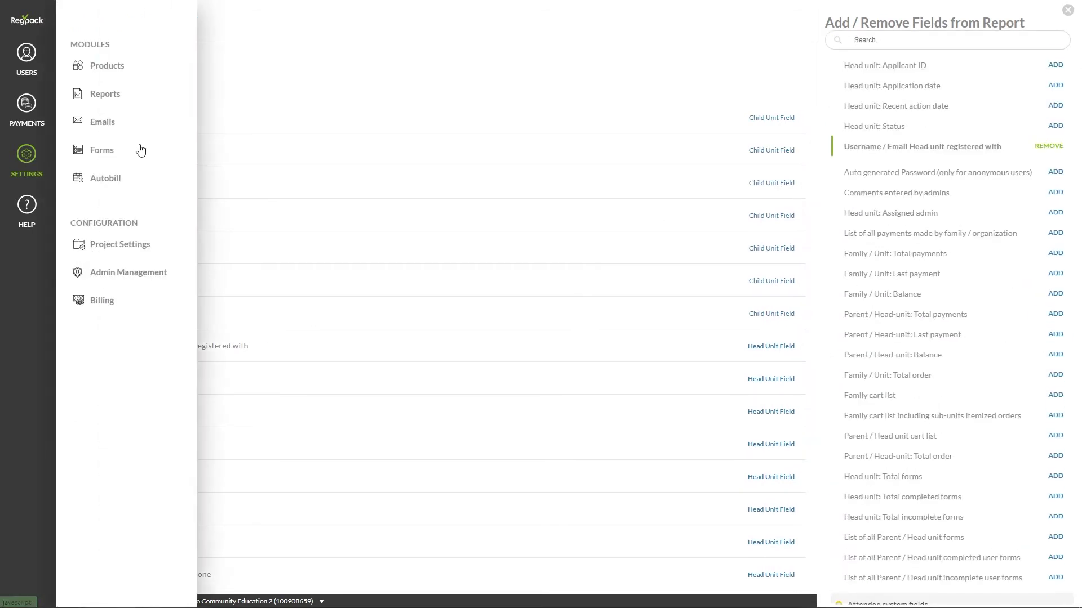
{"action": "left_click", "coordinate": [103, 129]}
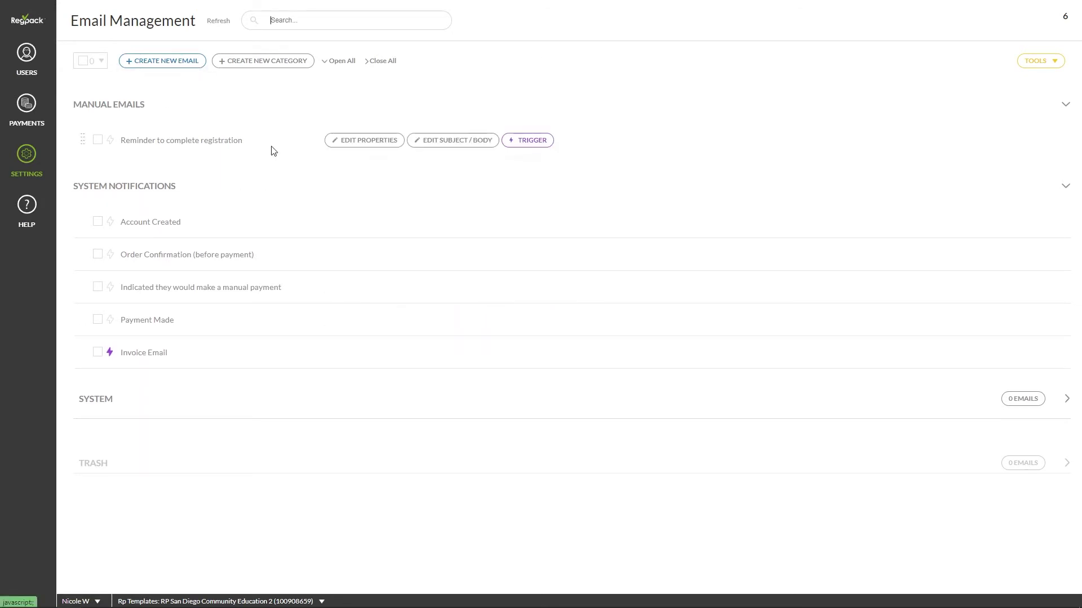
{"action": "left_click", "coordinate": [455, 256]}
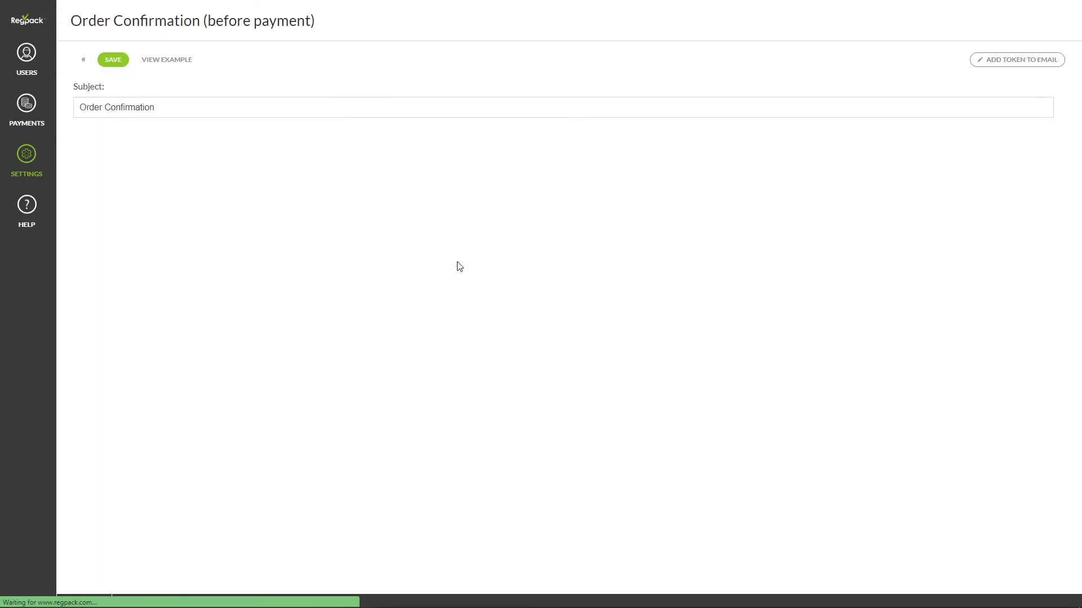
{"action": "scroll", "coordinate": [1061, 157], "scroll_direction": "down", "scroll_amount": 1}
{"action": "scroll", "coordinate": [1062, 156], "scroll_direction": "down", "scroll_amount": 7}
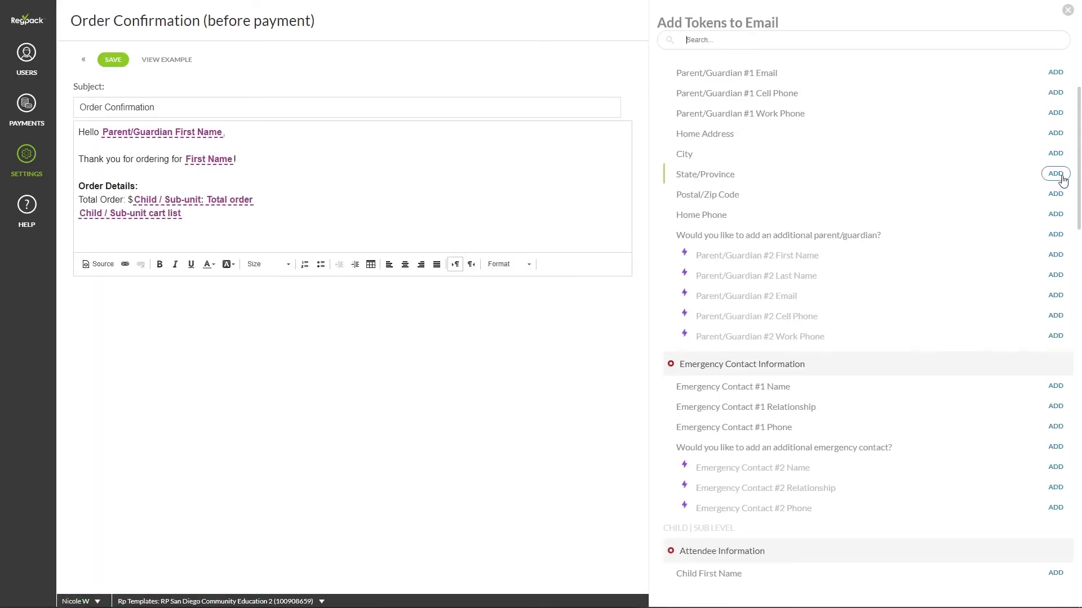
{"action": "scroll", "coordinate": [1061, 243], "scroll_direction": "down", "scroll_amount": 10}
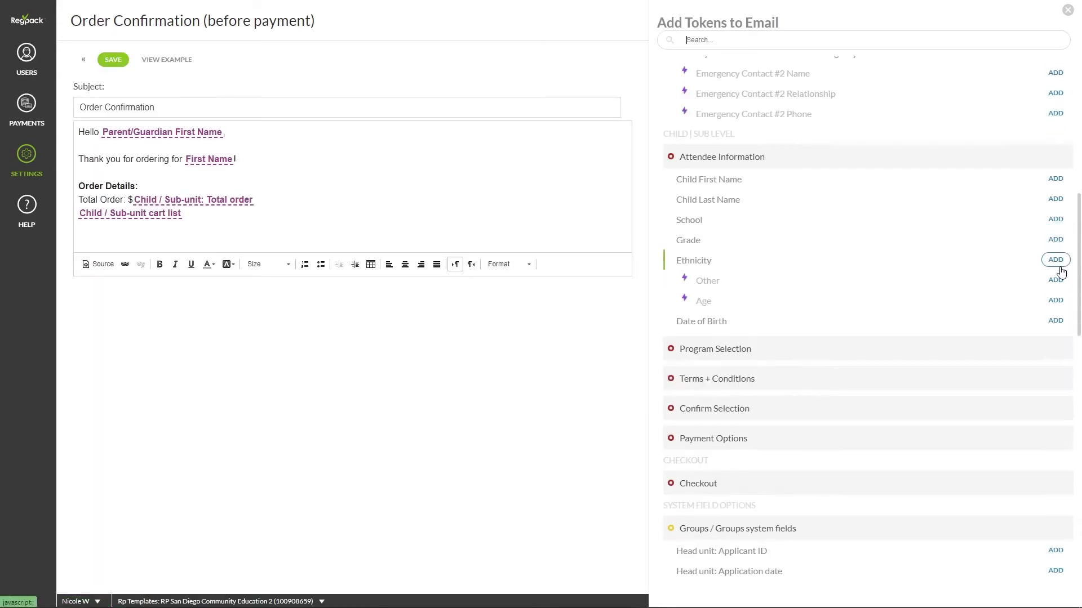
{"action": "scroll", "coordinate": [1062, 272], "scroll_direction": "down", "scroll_amount": 6}
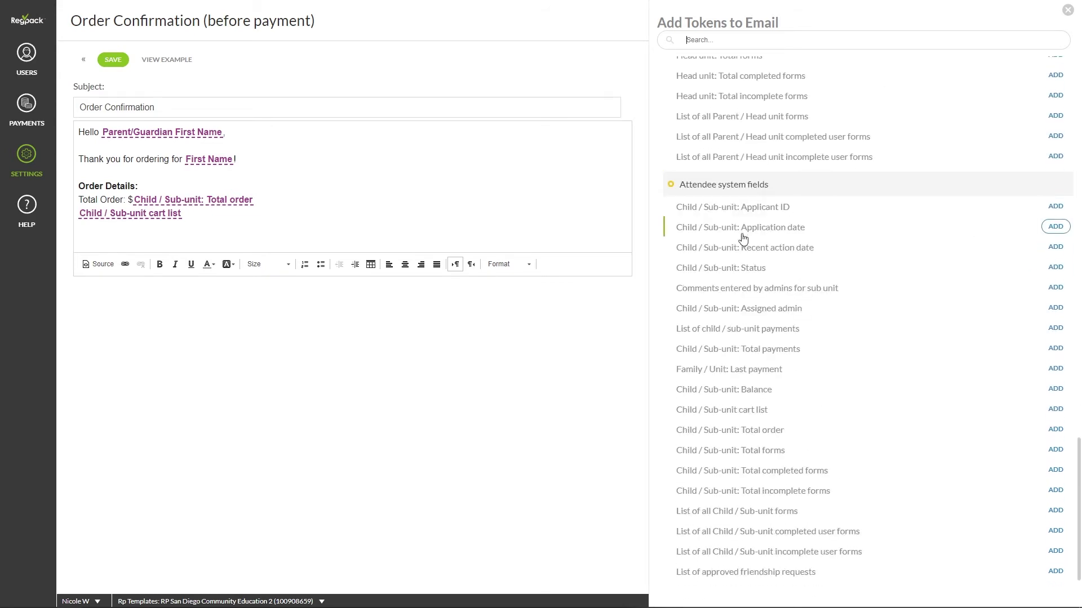
{"action": "left_click_drag", "start_coordinate": [811, 192], "coordinate": [669, 184]}
{"action": "left_click", "coordinate": [800, 192]}
{"action": "left_click", "coordinate": [83, 60]}
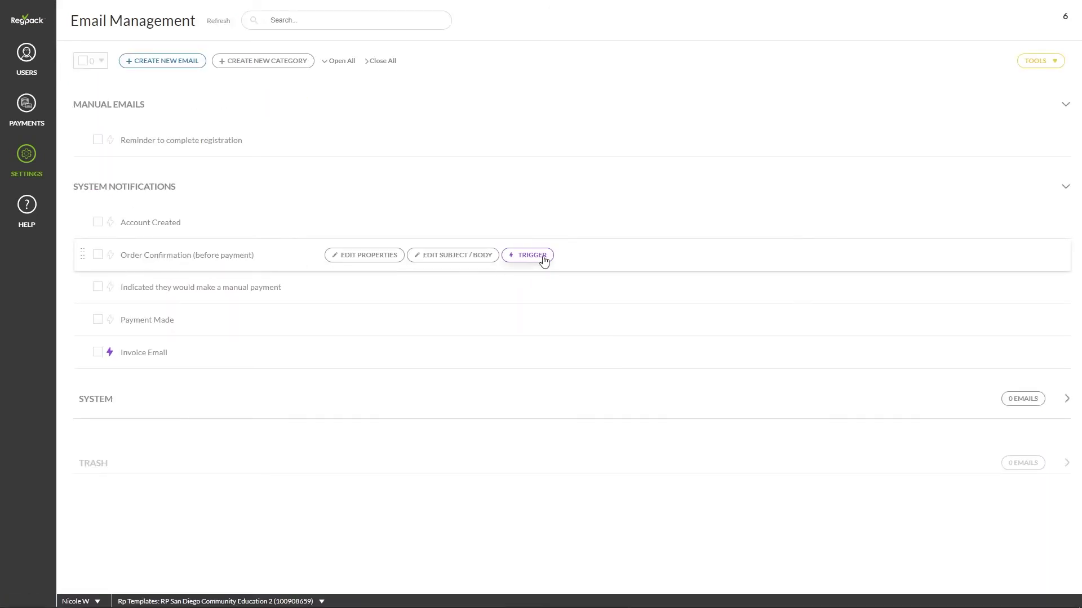
- Start a trigger for the Order Confirmation (before payment) email with Account Owner Information >> Parent/Guardian #1 Email as recipient
{"action": "left_click", "coordinate": [545, 255]}
{"action": "left_click", "coordinate": [802, 356]}
{"action": "left_click", "coordinate": [795, 412]}
- Add the payments condition "Payment was marked as approved" to the email trigger and save it
{"action": "left_click", "coordinate": [778, 292]}
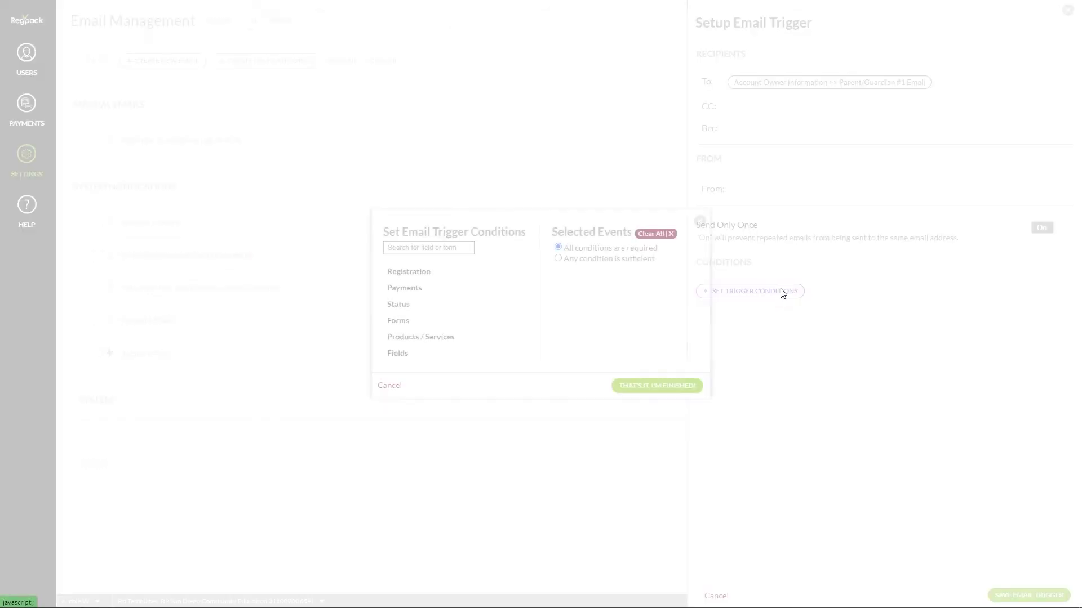
{"action": "left_click", "coordinate": [406, 304]}
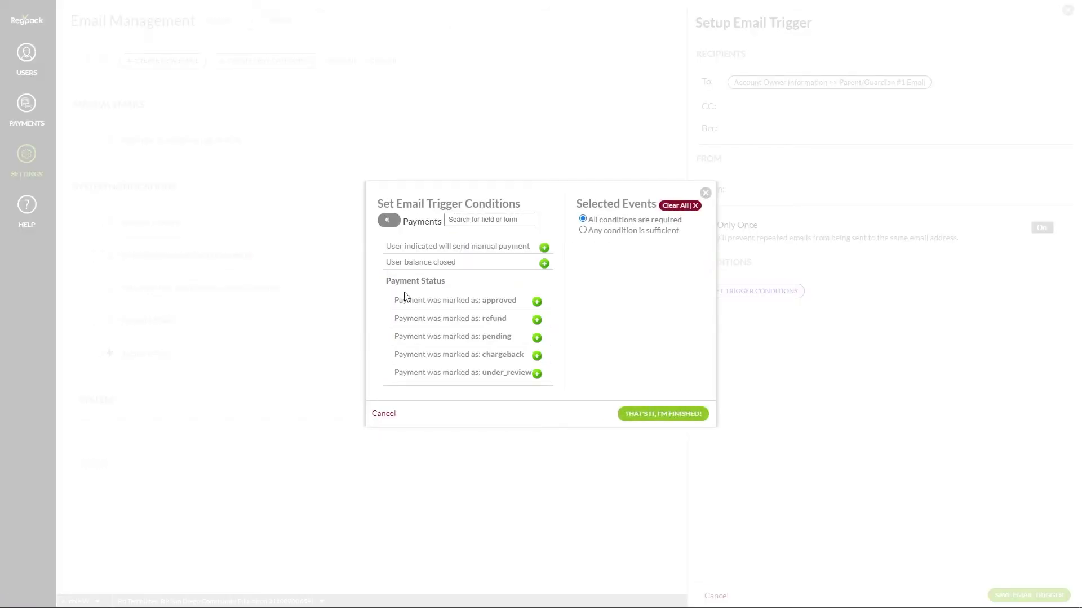
{"action": "left_click", "coordinate": [536, 304]}
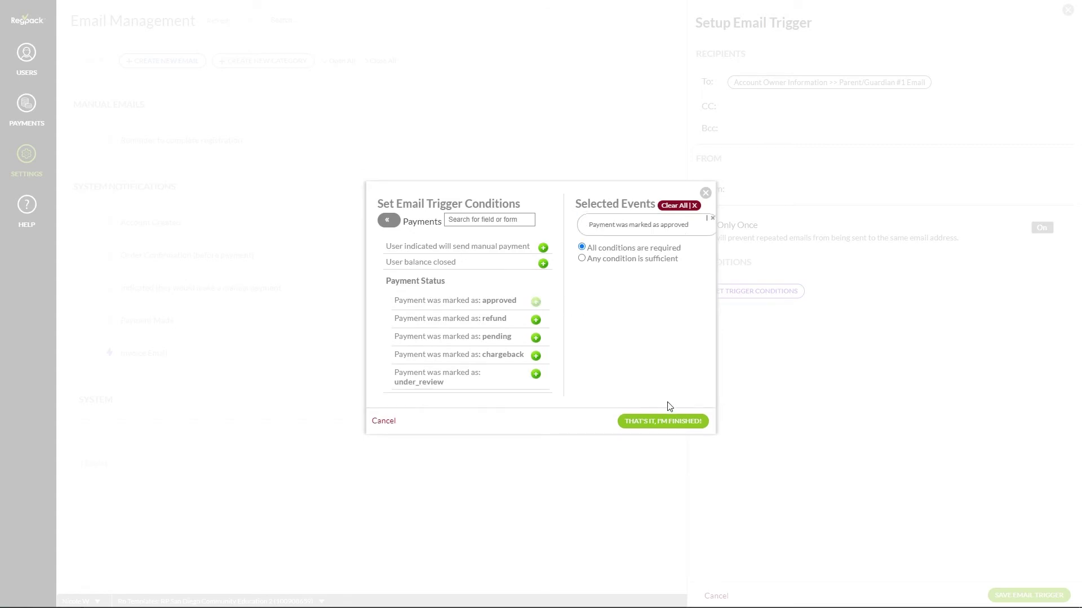
{"action": "left_click", "coordinate": [672, 422]}
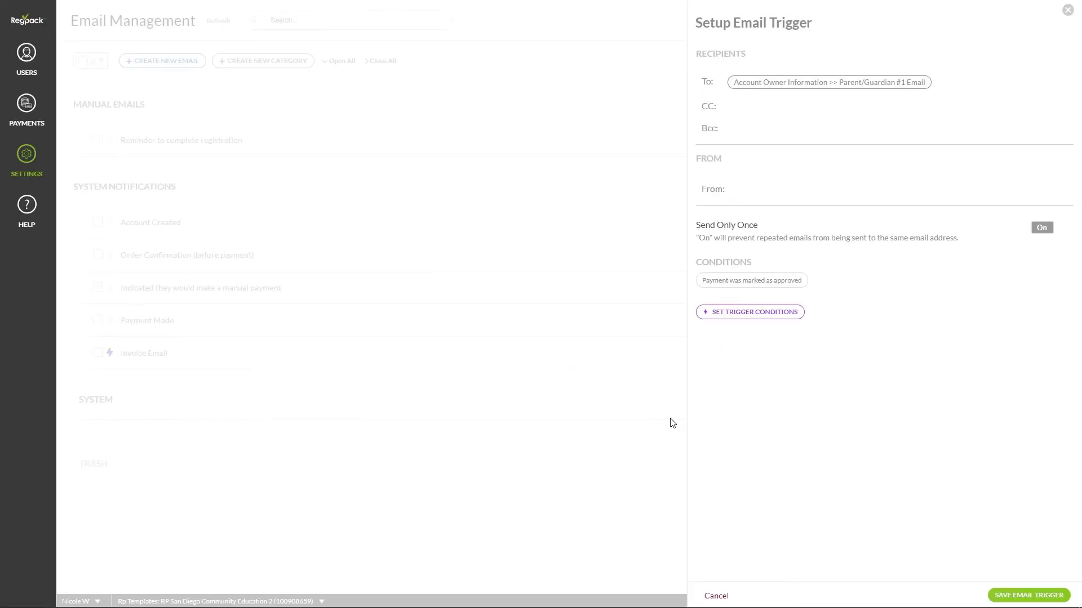
{"action": "left_click", "coordinate": [1065, 597]}
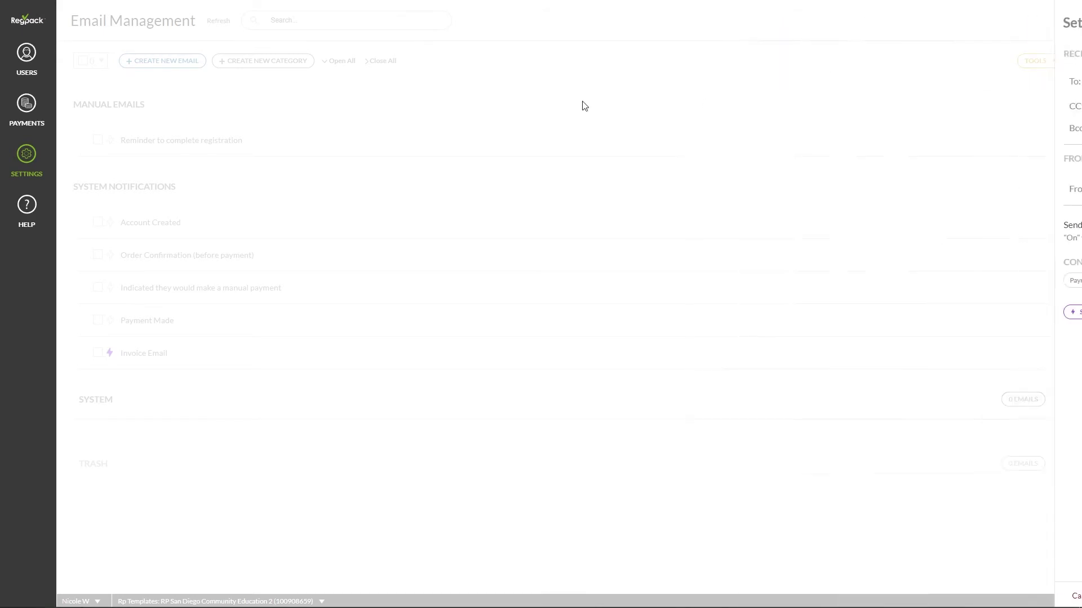
- Open form management and view the Attendee Information form's fields, the Grade field's settings and the field types available
{"action": "left_click", "coordinate": [15, 158]}
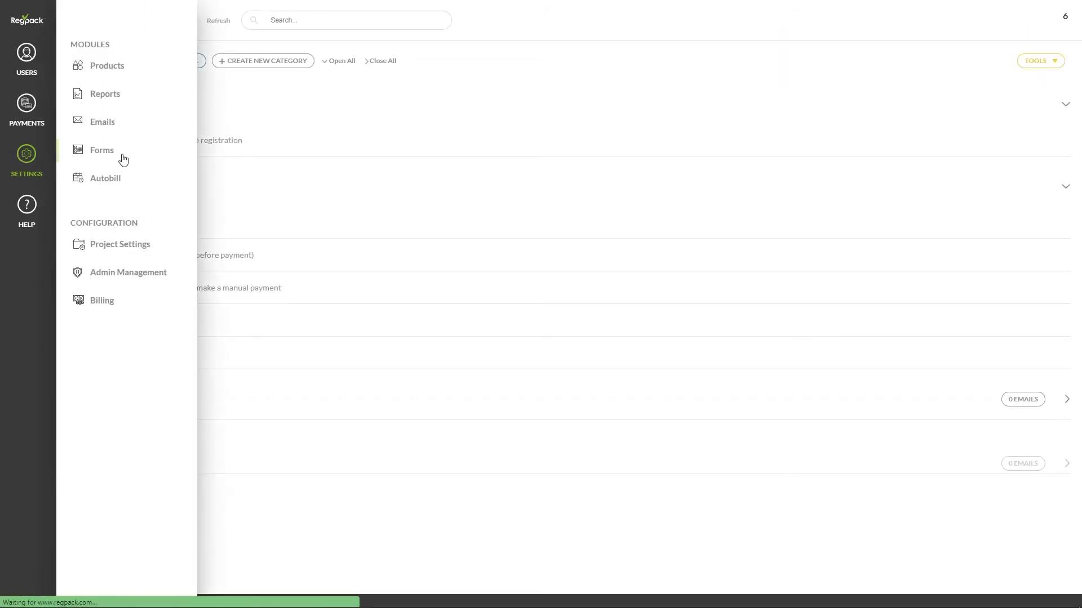
{"action": "left_click", "coordinate": [123, 160]}
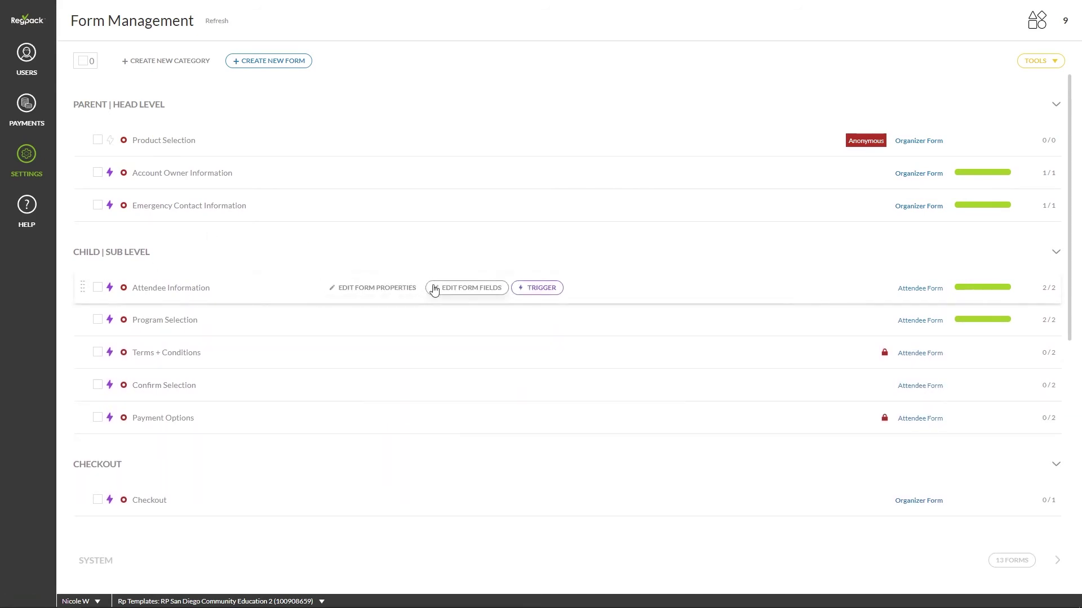
{"action": "left_click", "coordinate": [487, 298]}
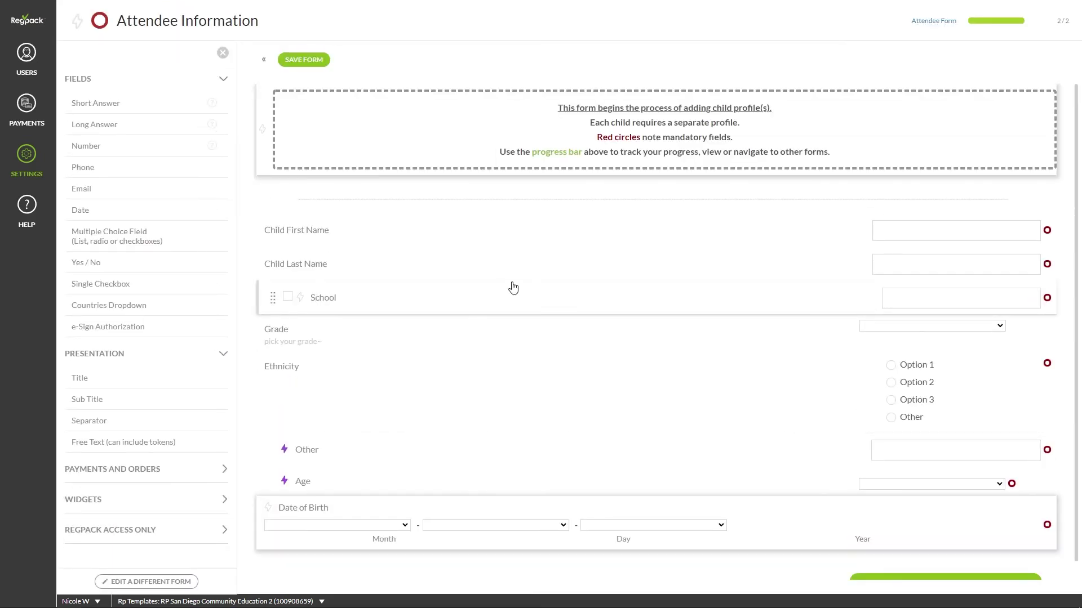
{"action": "left_click", "coordinate": [288, 330]}
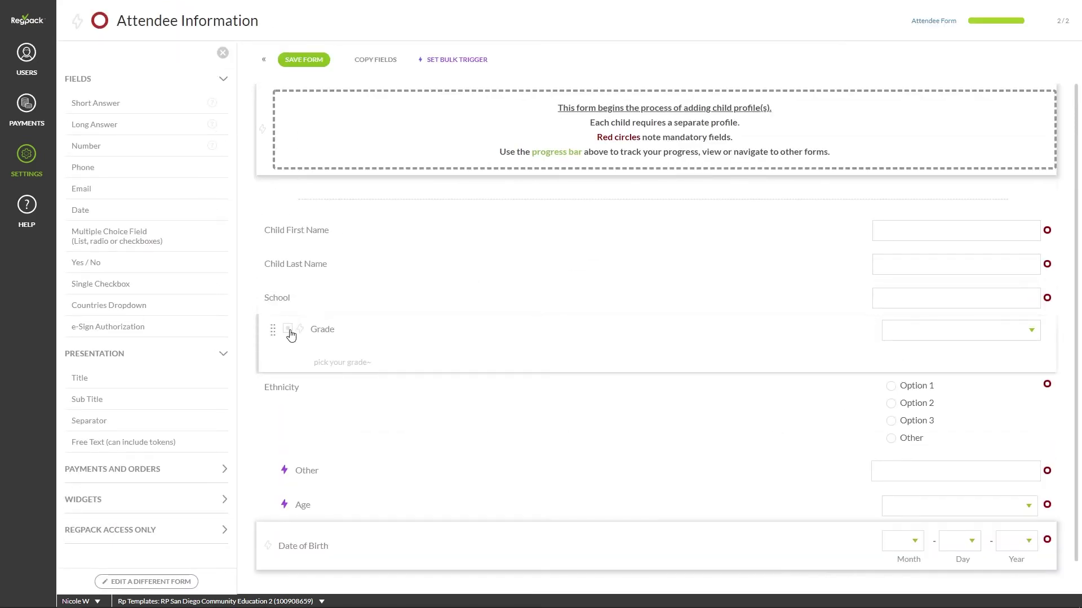
{"action": "left_click", "coordinate": [321, 330]}
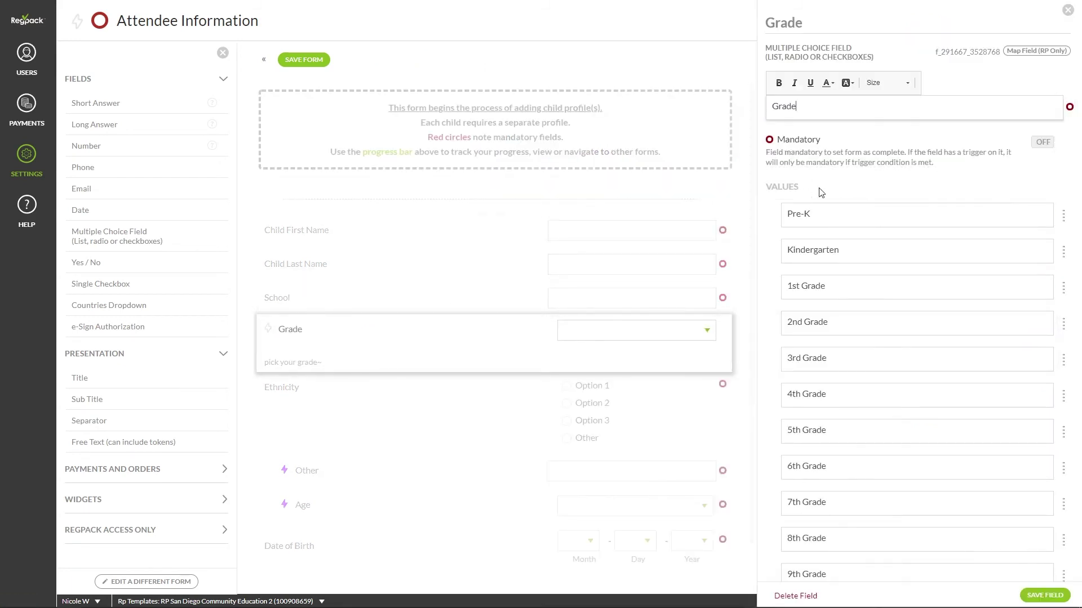
{"action": "left_click", "coordinate": [1068, 10]}
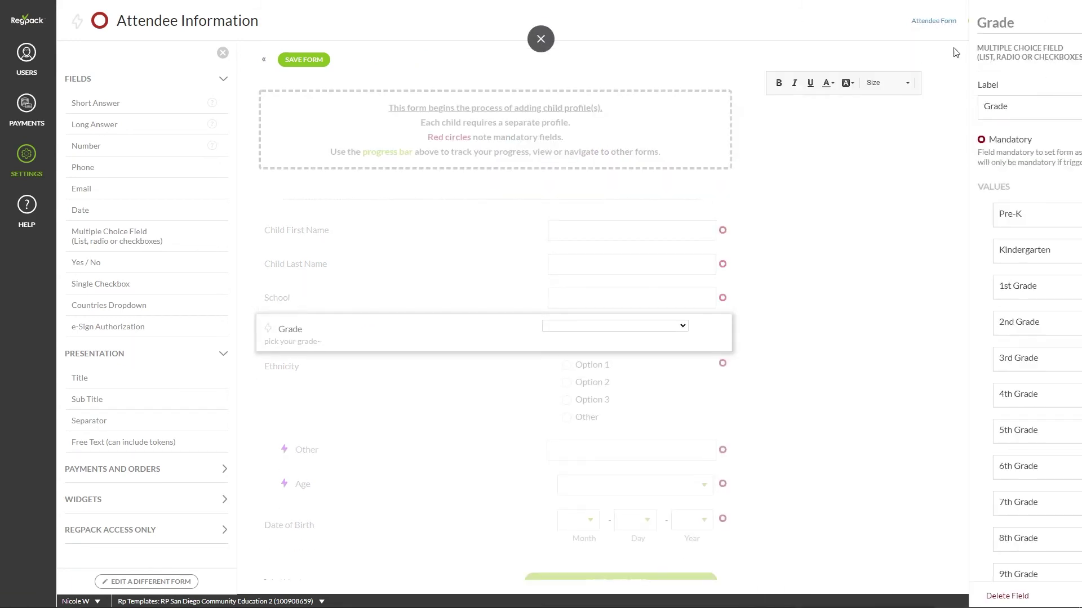
{"action": "mouse_move", "coordinate": [90, 102]}
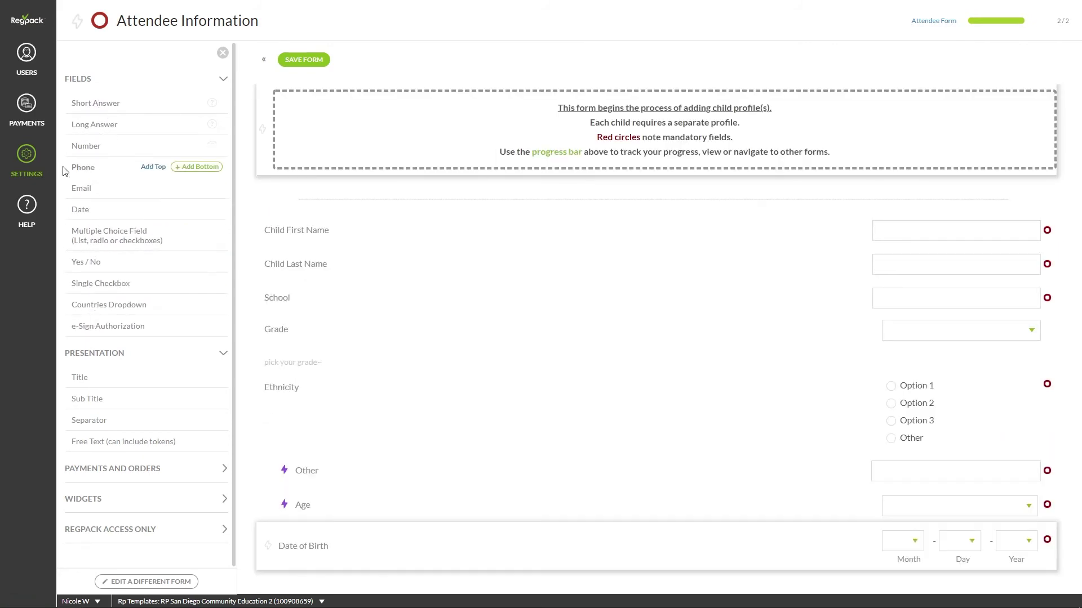
- Open autobill management, start a new autobill plan named "Deposit Plan" for the entire order, and continue past its plan settings
{"action": "mouse_move", "coordinate": [27, 158]}
{"action": "left_click", "coordinate": [104, 177]}
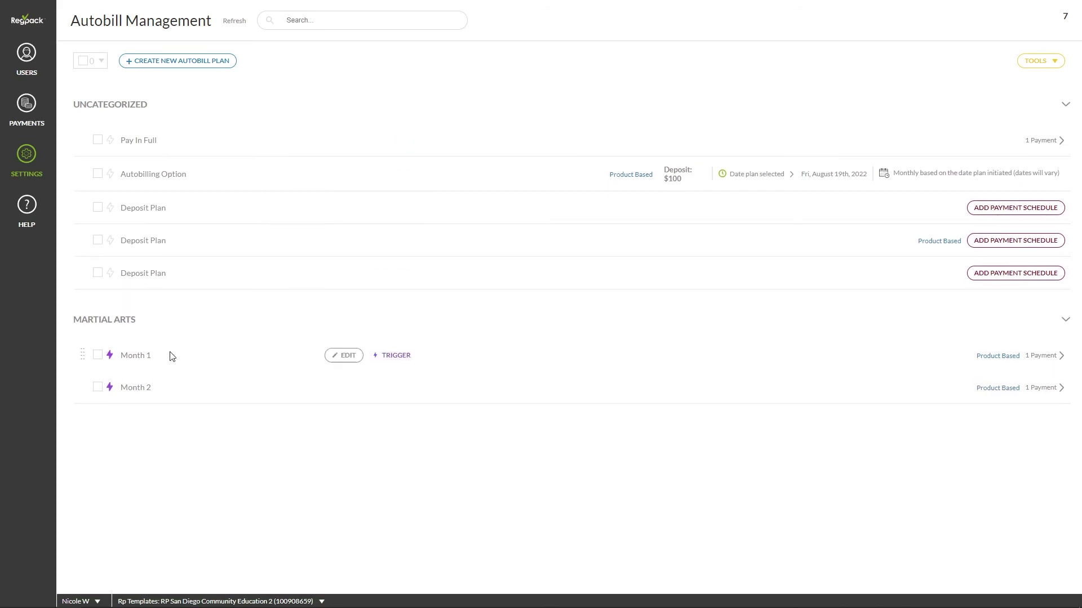
{"action": "left_click", "coordinate": [202, 71]}
{"action": "type", "text": "Deposit Plan"}
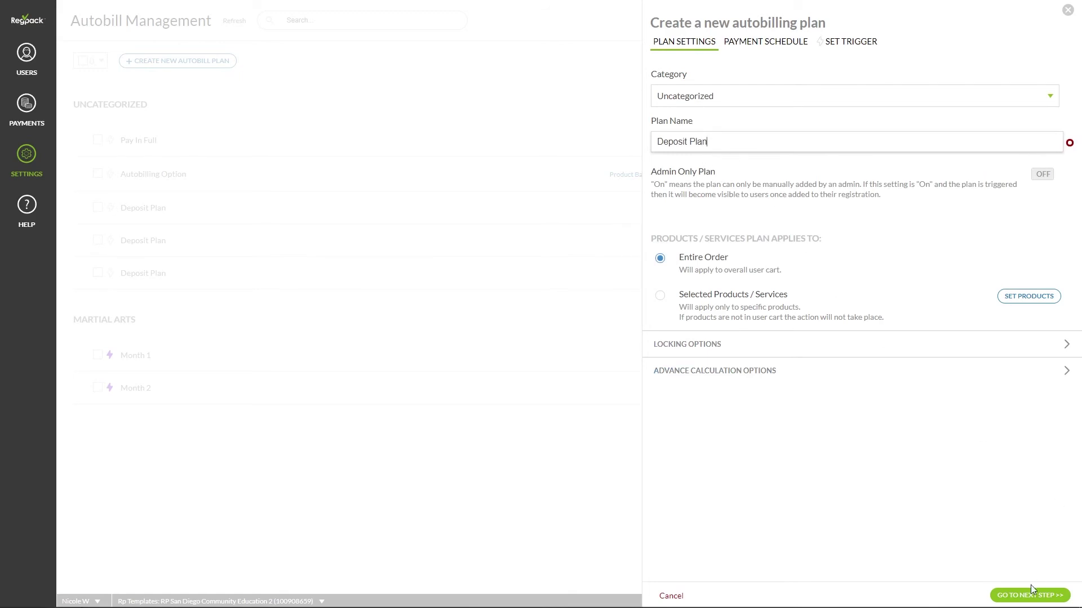
{"action": "left_click", "coordinate": [1032, 596]}
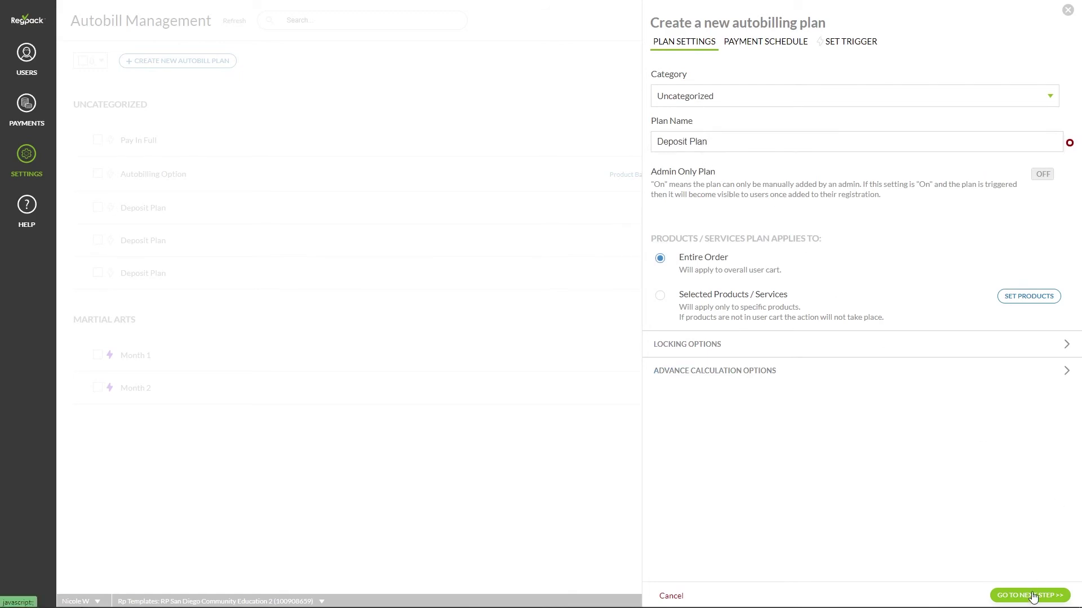
- Try a payment schedule ending December 31, 2021 with an initial deposit, and close the plan without creating the schedule
{"action": "left_click", "coordinate": [786, 346]}
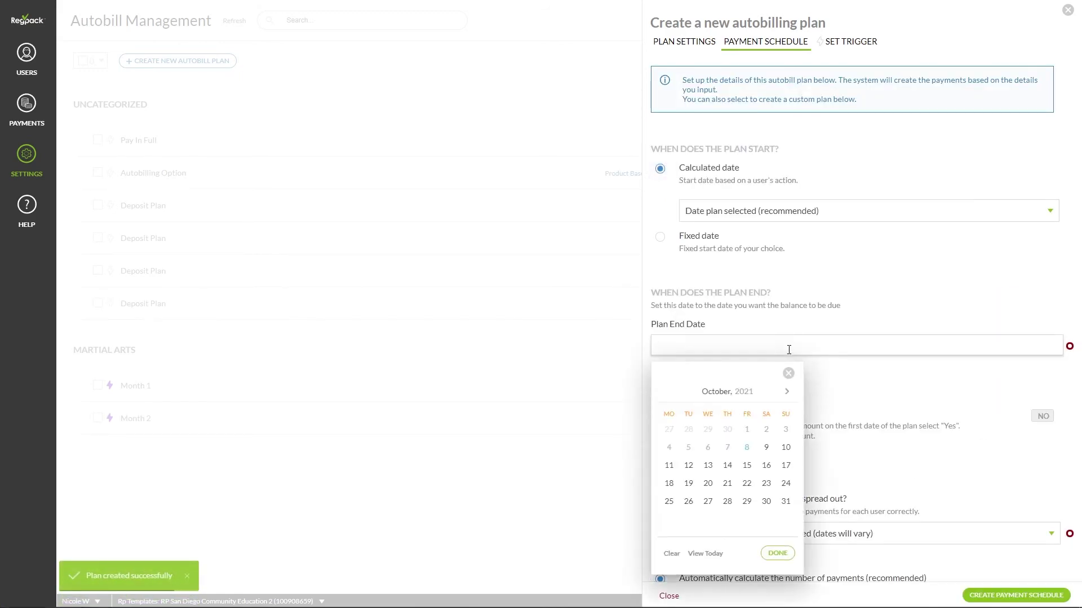
{"action": "left_click", "coordinate": [787, 392]}
{"action": "left_click", "coordinate": [787, 392]}
{"action": "left_click", "coordinate": [746, 501]}
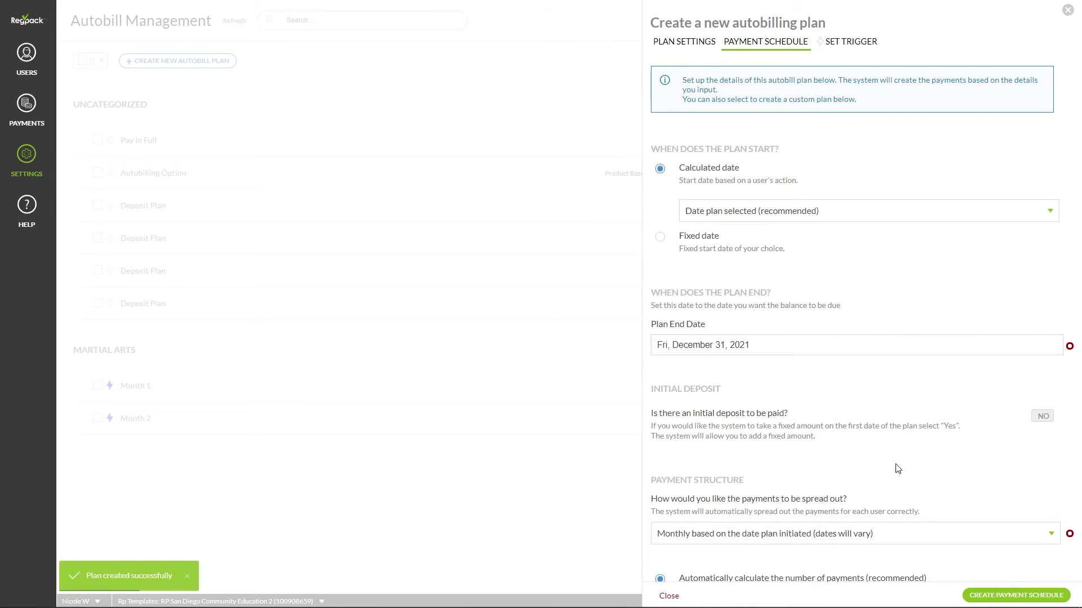
{"action": "left_click", "coordinate": [1042, 418]}
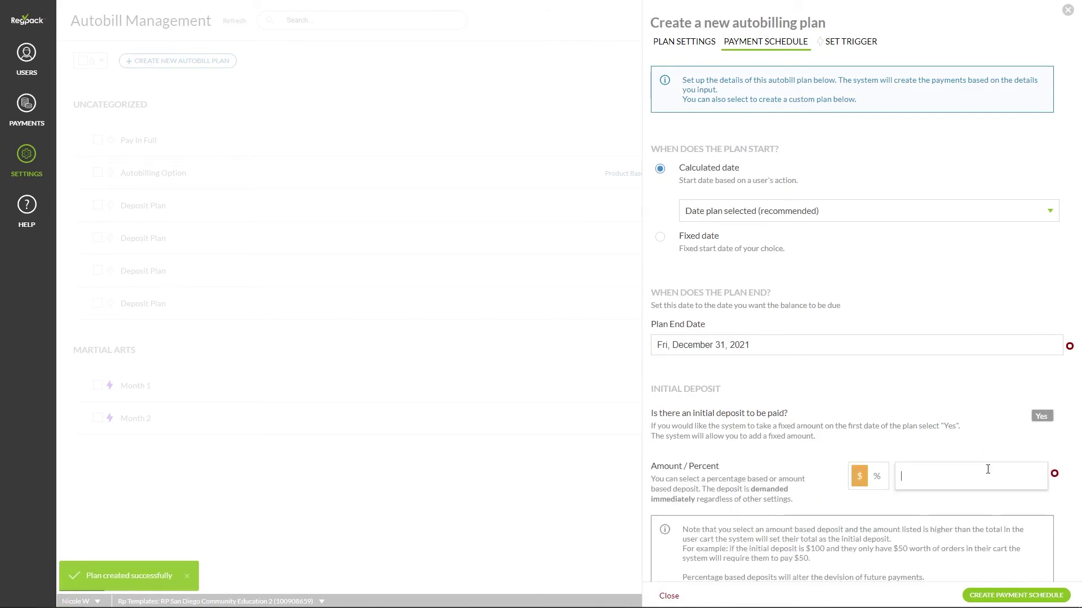
{"action": "left_click", "coordinate": [1068, 9]}
- Open the project settings and view the general settings, including the System Status options, applicant naming and marketing settings
{"action": "left_click", "coordinate": [37, 158]}
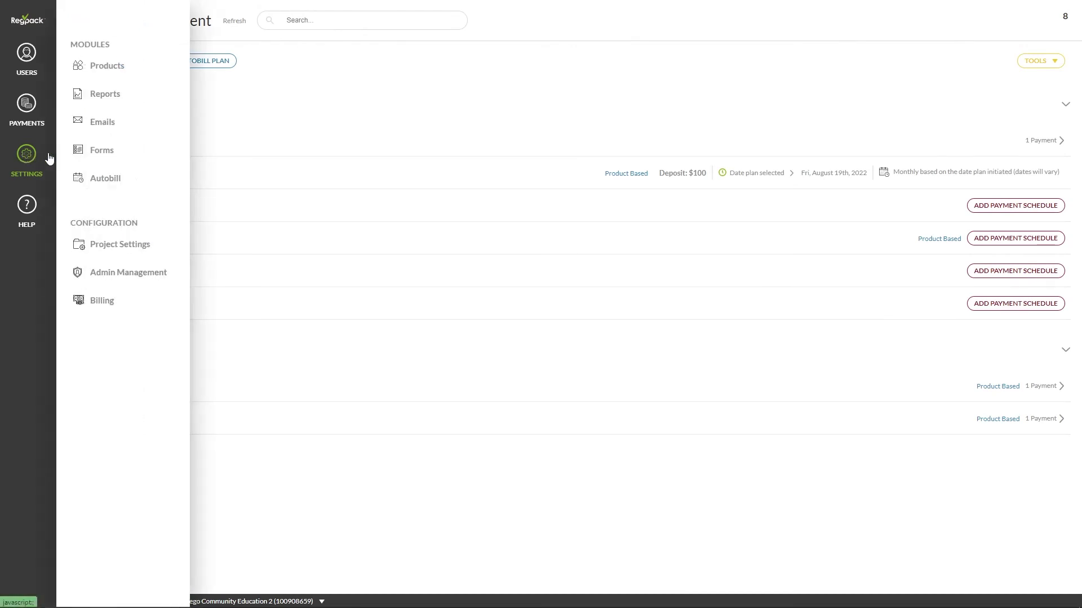
{"action": "left_click", "coordinate": [125, 245]}
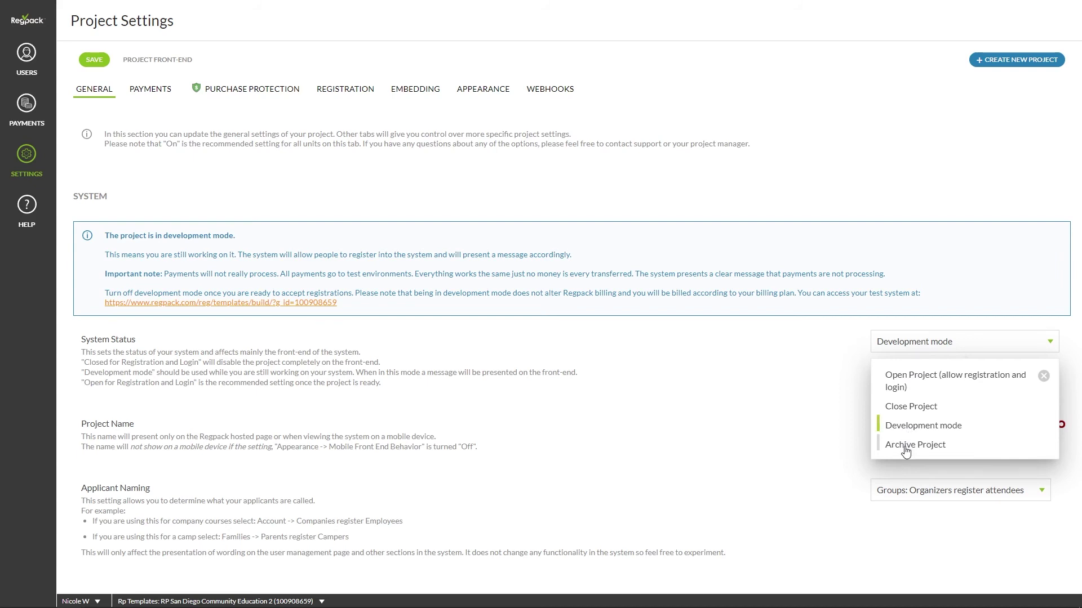
{"action": "left_click", "coordinate": [906, 378]}
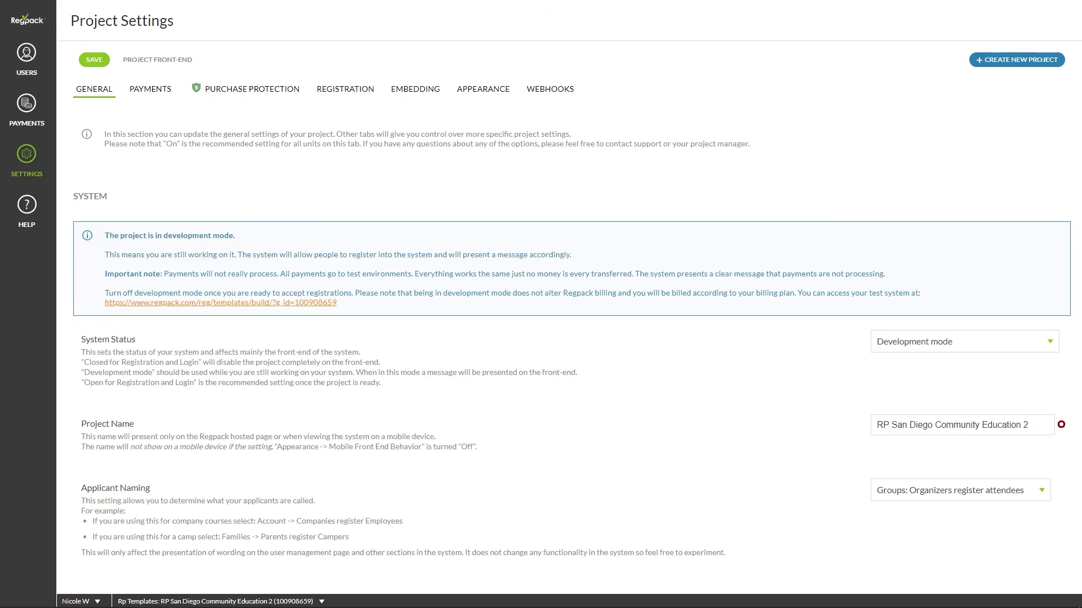
{"action": "scroll", "coordinate": [842, 276], "scroll_direction": "down", "scroll_amount": 5}
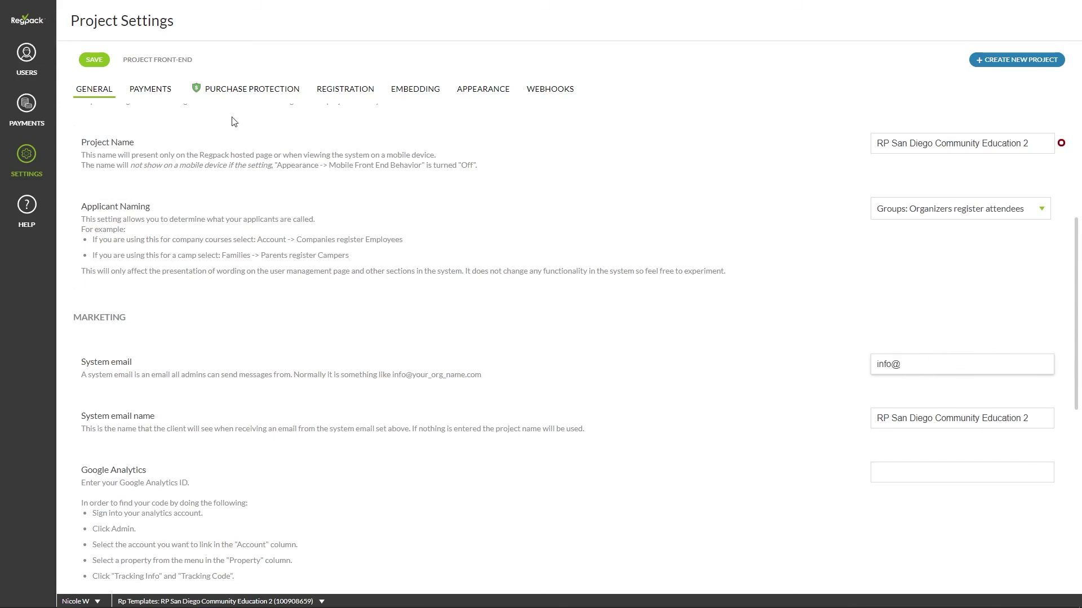
- Review the project's payment settings: merchant account setup, payment configuration, allowed credit cards, and credit card and e-check fees
{"action": "left_click", "coordinate": [154, 91]}
{"action": "scroll", "coordinate": [156, 319], "scroll_direction": "down", "scroll_amount": 2}
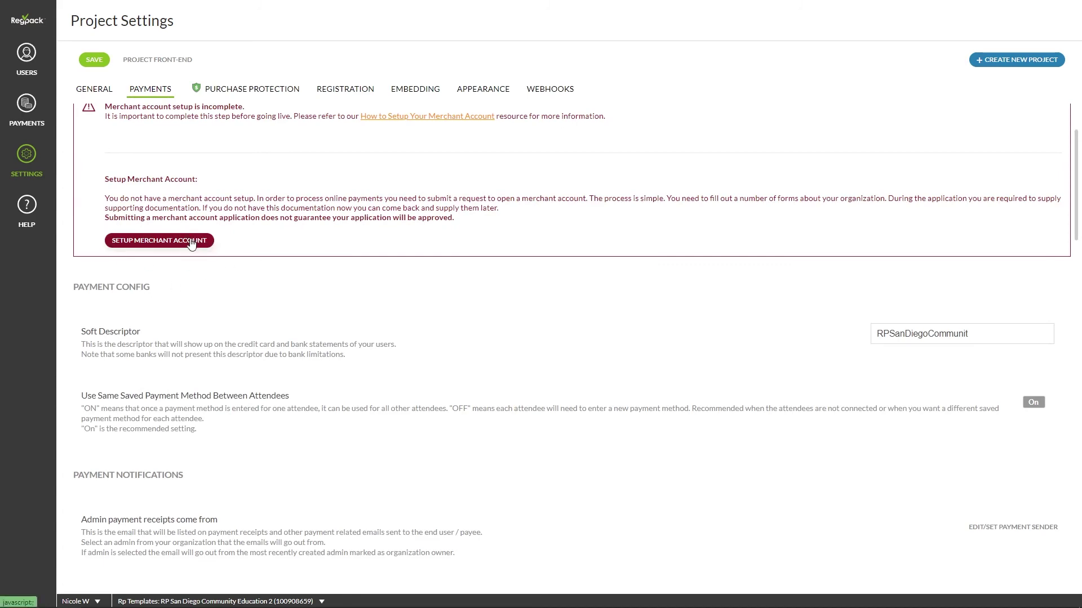
{"action": "scroll", "coordinate": [333, 280], "scroll_direction": "down", "scroll_amount": 12}
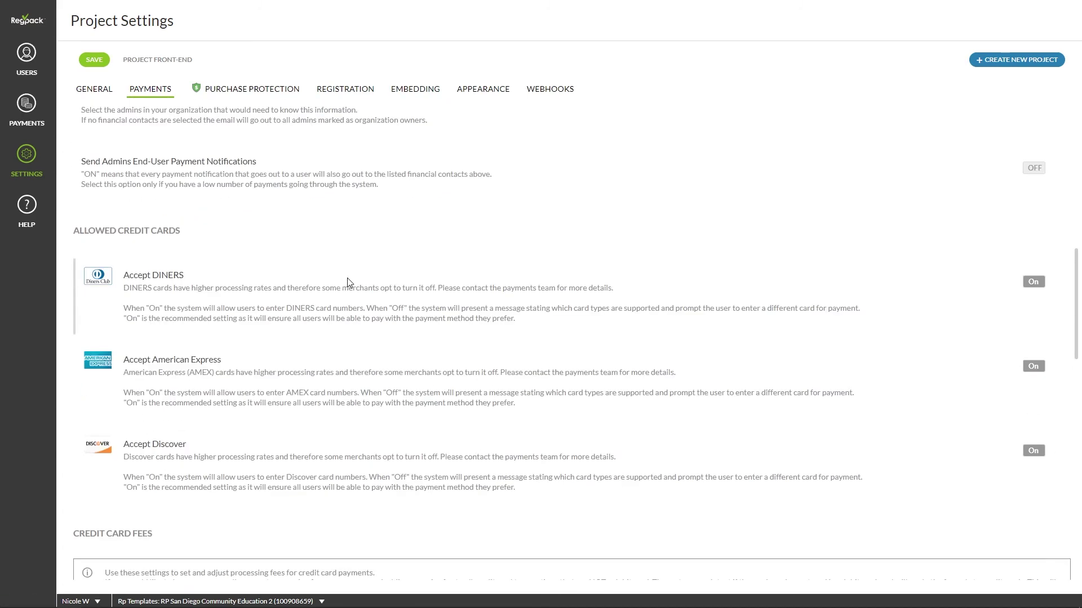
{"action": "scroll", "coordinate": [350, 282], "scroll_direction": "down", "scroll_amount": 4}
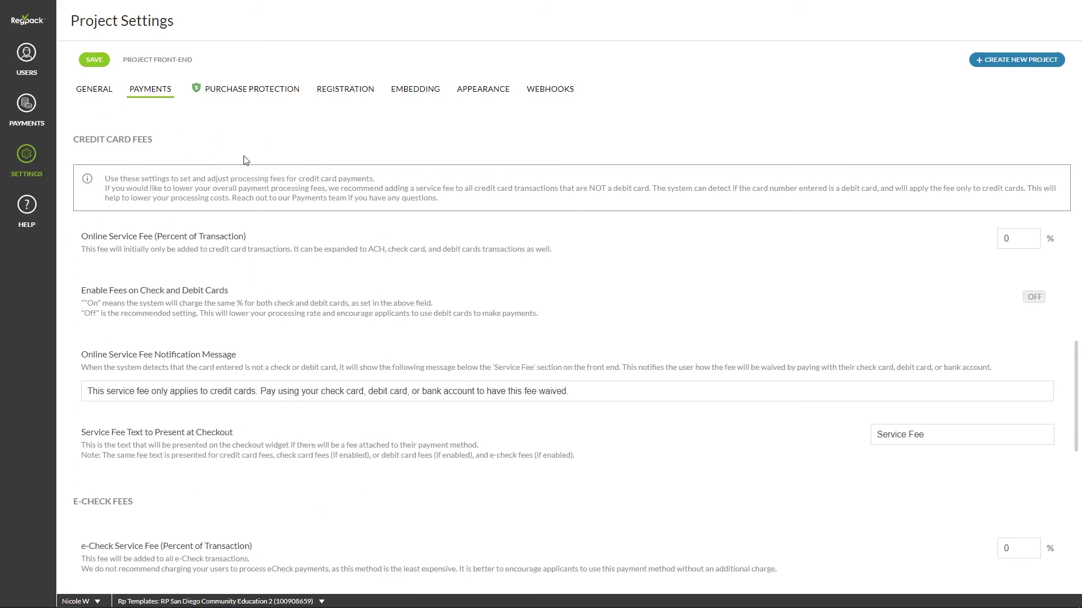
- View the registration settings with their Project Start Page options, and select the whole embedding code in the embedding settings
{"action": "left_click", "coordinate": [349, 95]}
{"action": "left_click", "coordinate": [49, 67]}
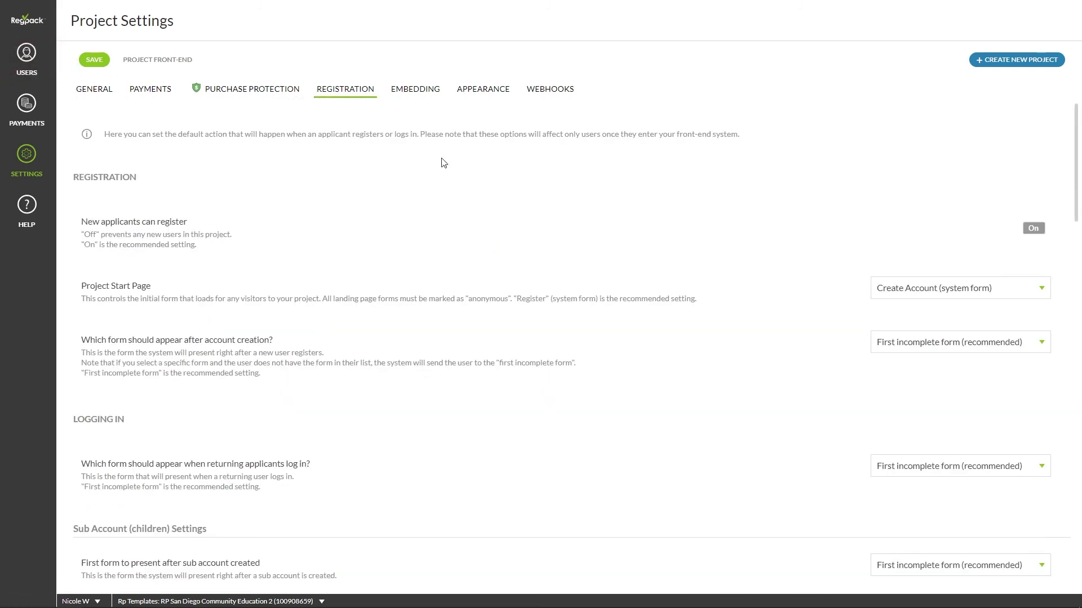
{"action": "left_click", "coordinate": [946, 289]}
{"action": "left_click", "coordinate": [947, 292]}
{"action": "left_click", "coordinate": [413, 90]}
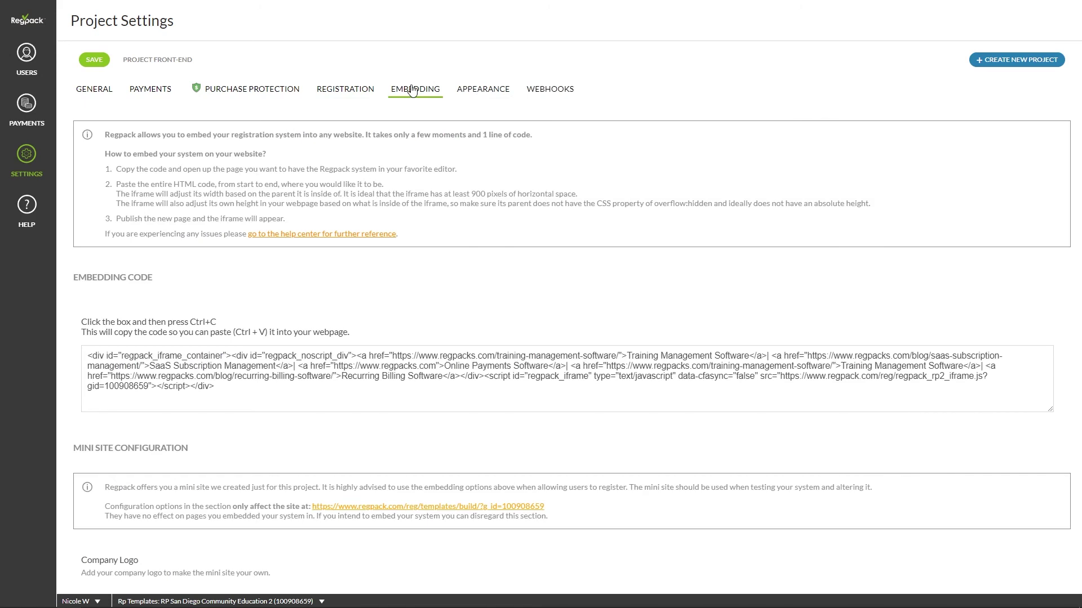
{"action": "triple_click", "coordinate": [251, 365]}
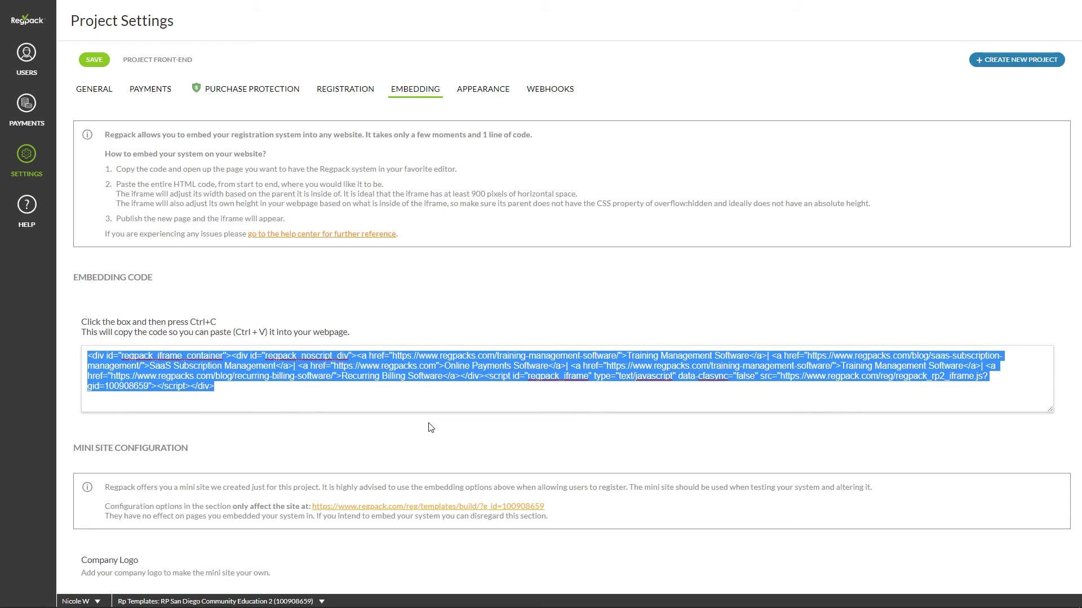
- Open admin management, view the form for inviting a new admin, and close it without sending an invitation
{"action": "mouse_move", "coordinate": [26, 155]}
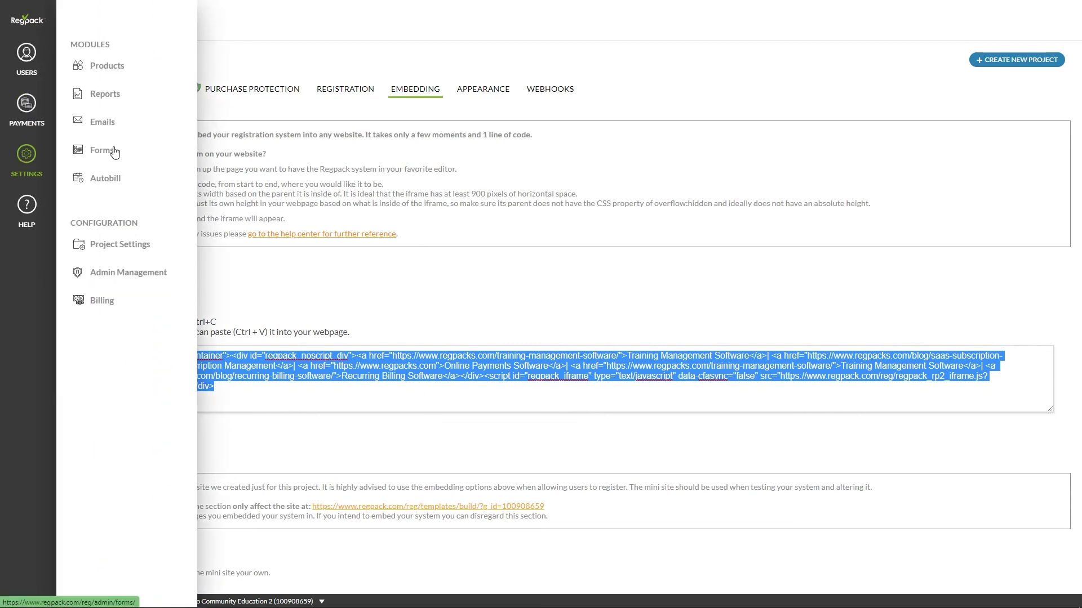
{"action": "left_click", "coordinate": [158, 276]}
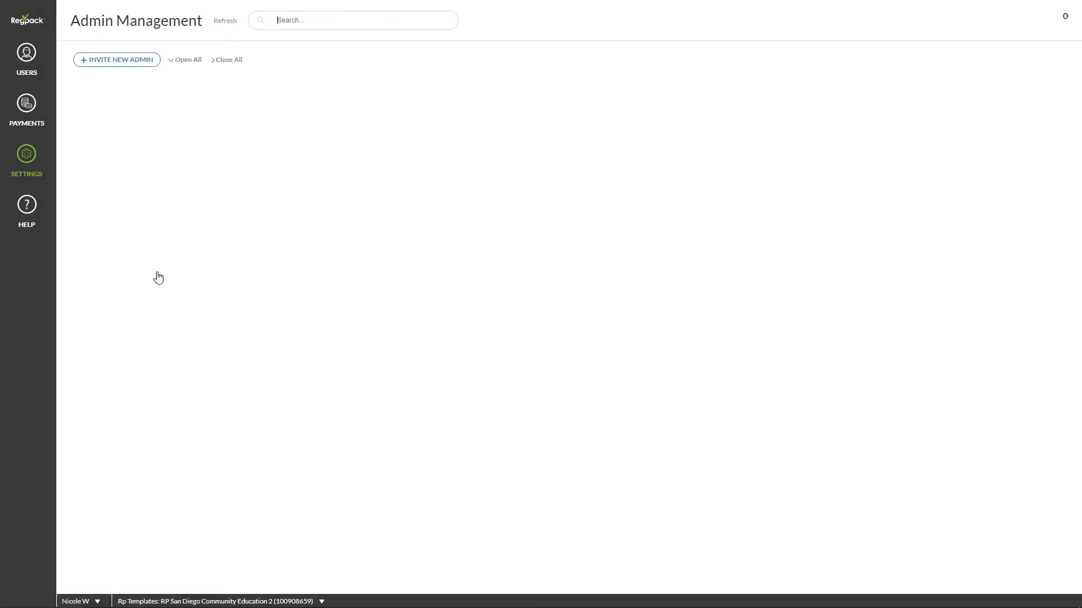
{"action": "left_click", "coordinate": [117, 61]}
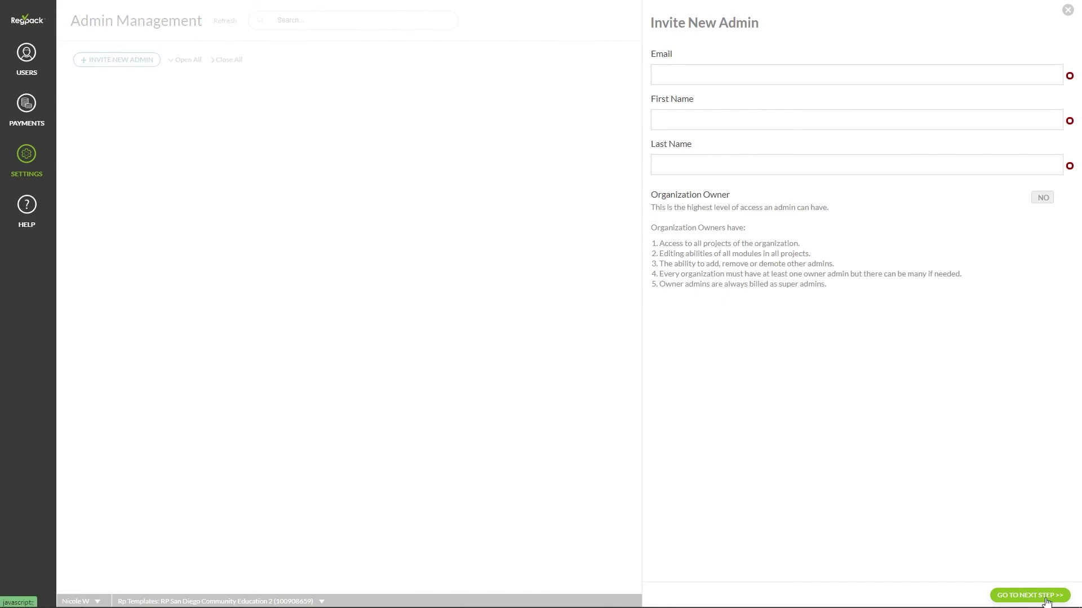
{"action": "left_click", "coordinate": [1068, 11]}
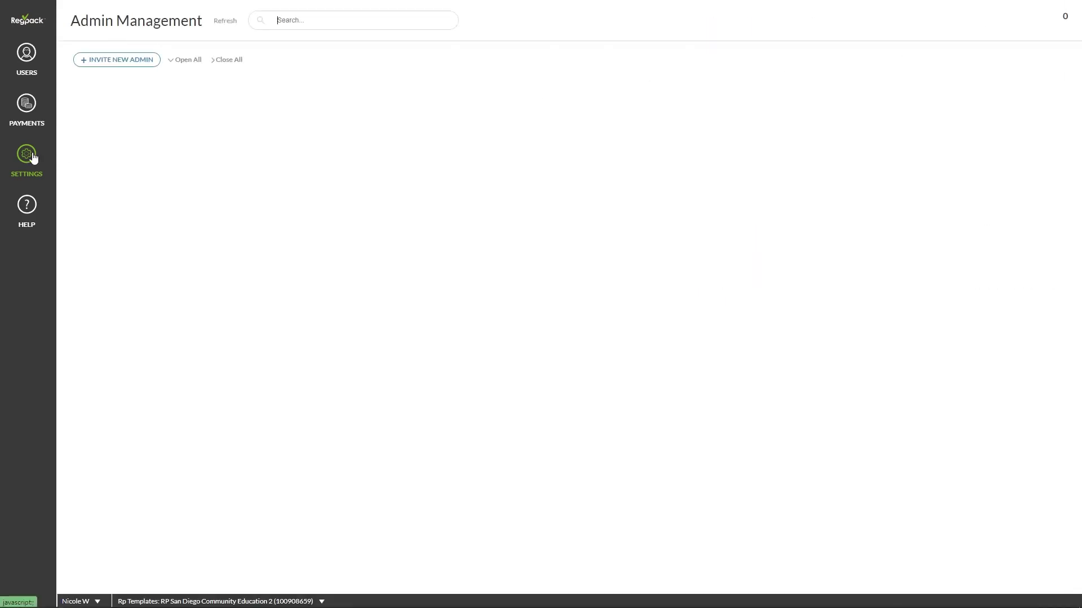
- Open the billing section to view the Regpack Service Agreement, and exit back to user management
{"action": "mouse_move", "coordinate": [29, 159]}
{"action": "left_click", "coordinate": [101, 308]}
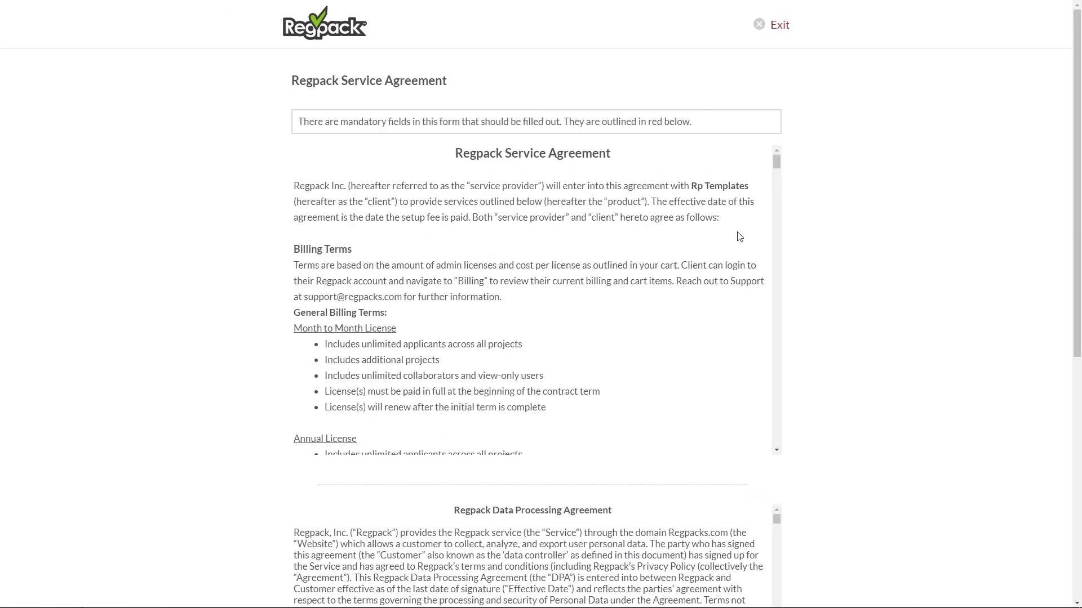
{"action": "left_click", "coordinate": [759, 25]}
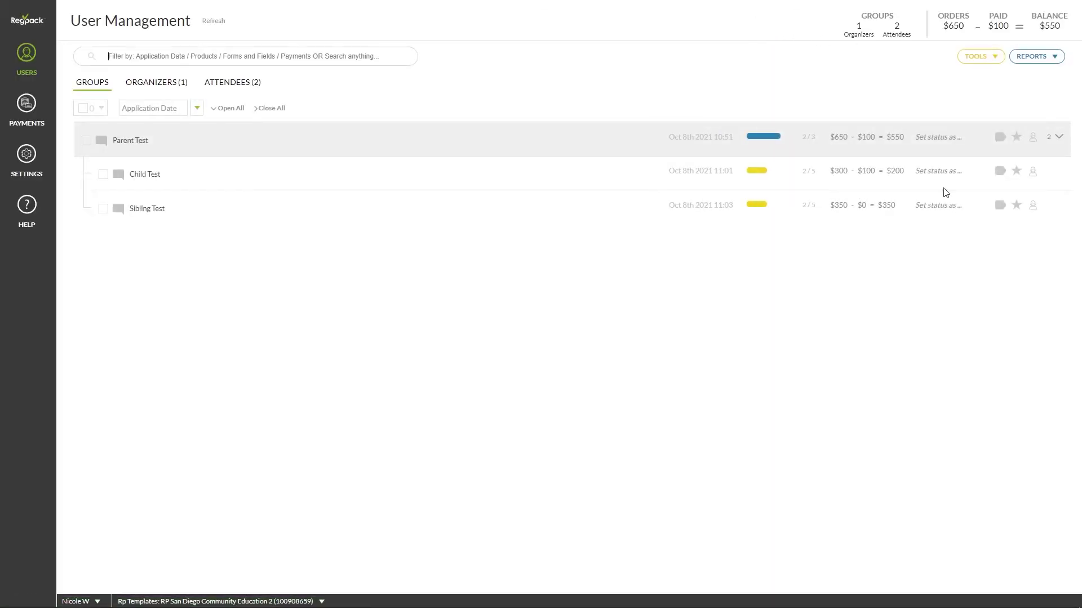
- View the help options for finding answers in the knowledge base, and close them
{"action": "left_click", "coordinate": [27, 205]}
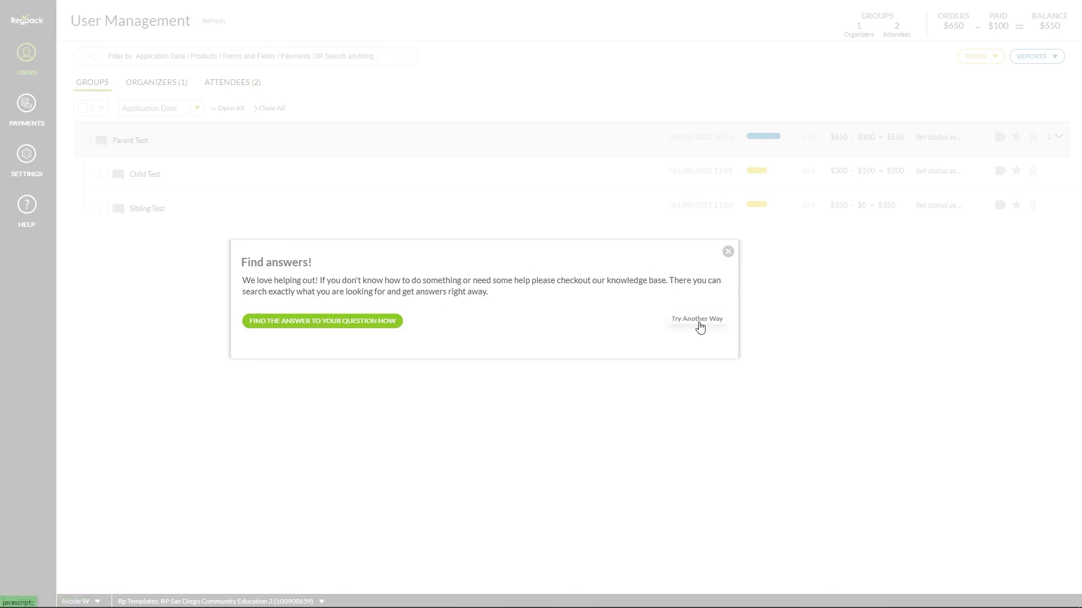
{"action": "left_click", "coordinate": [728, 253]}
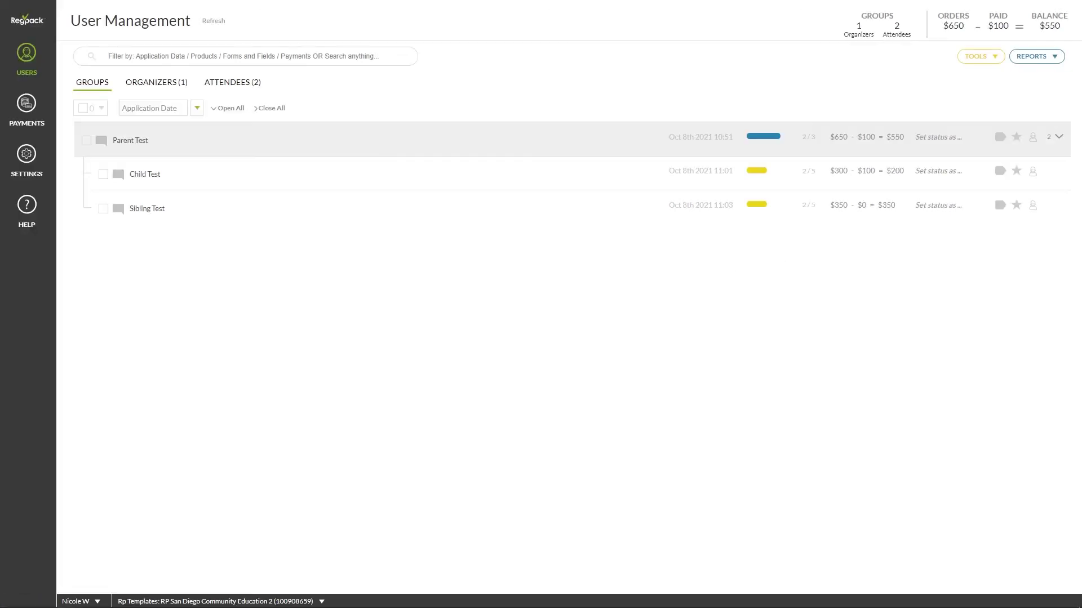